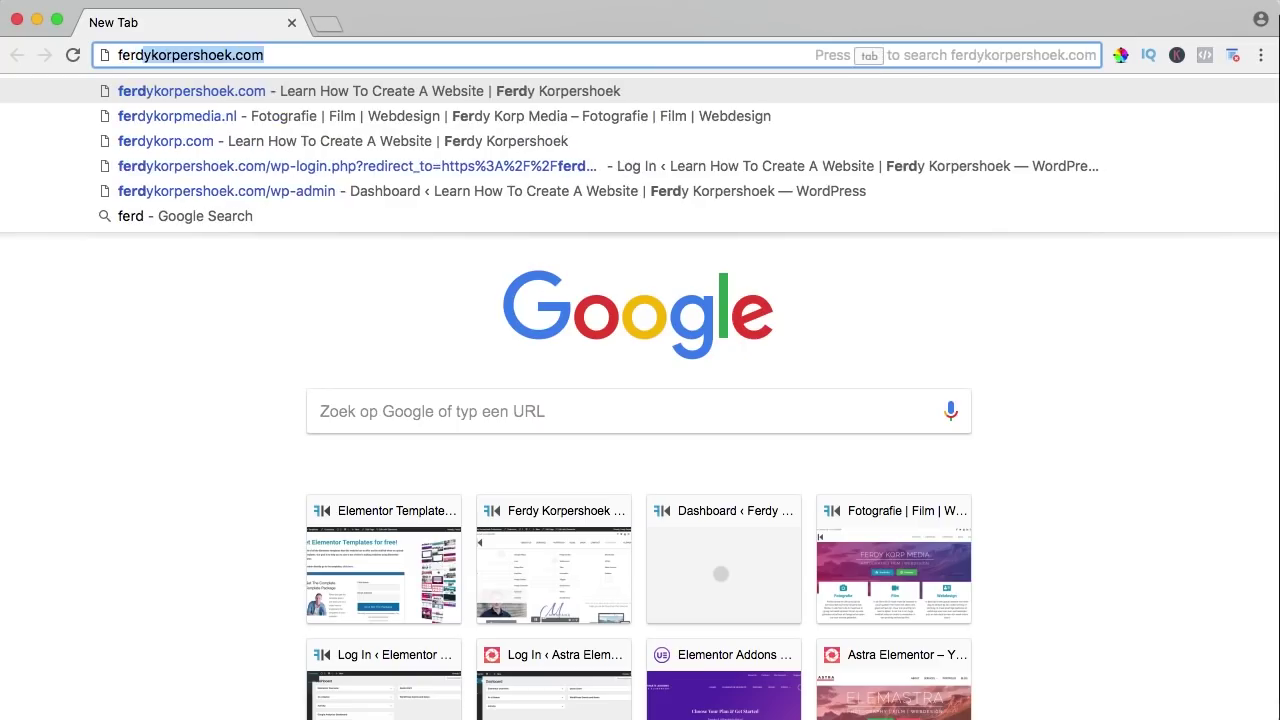
Load ykorp.com/elementor and take the free Elementor download, skipping the signup.
{"action": "type", "text": "ykorp.com/el"}
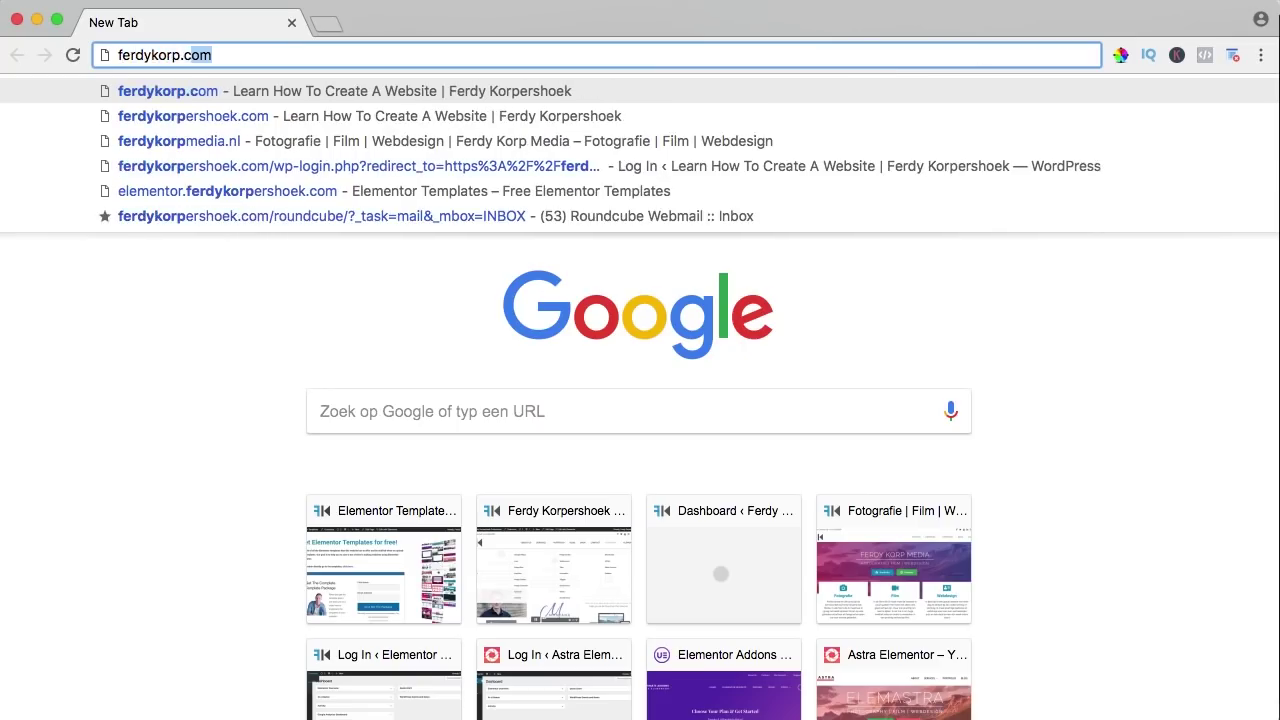
{"action": "type", "text": "ementor"}
{"action": "key", "text": "Return"}
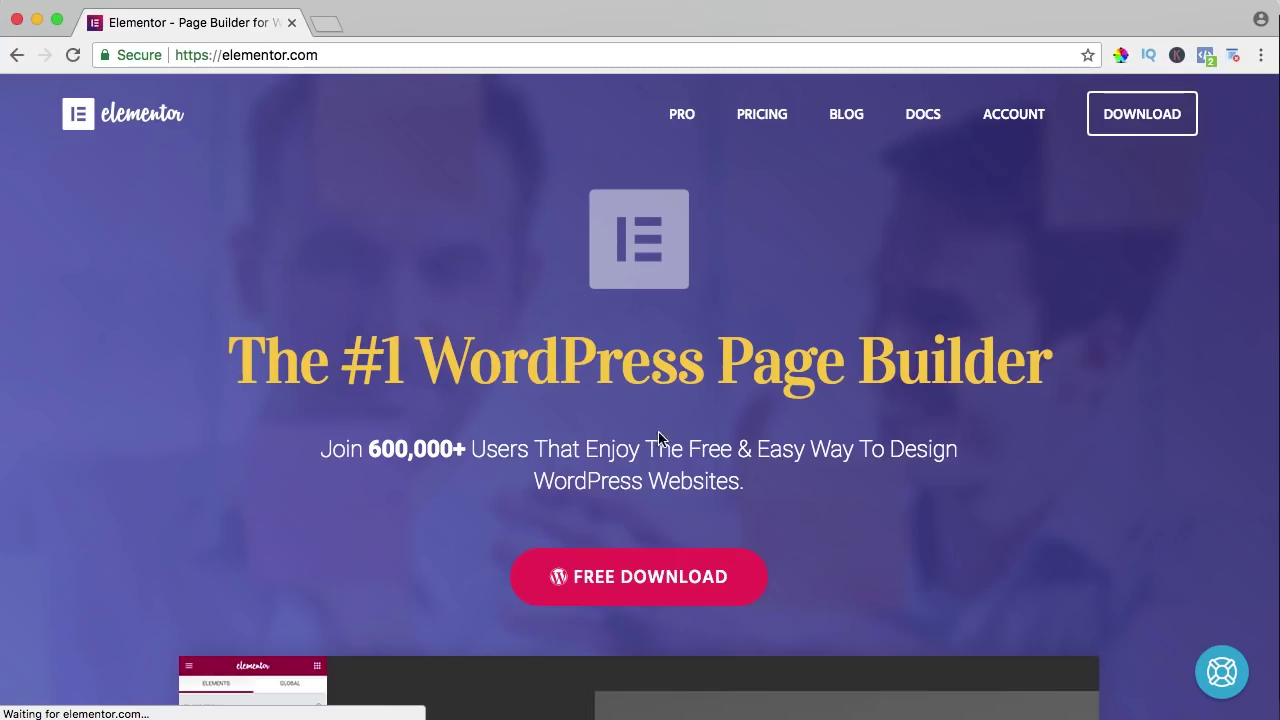
{"action": "left_click", "coordinate": [611, 571]}
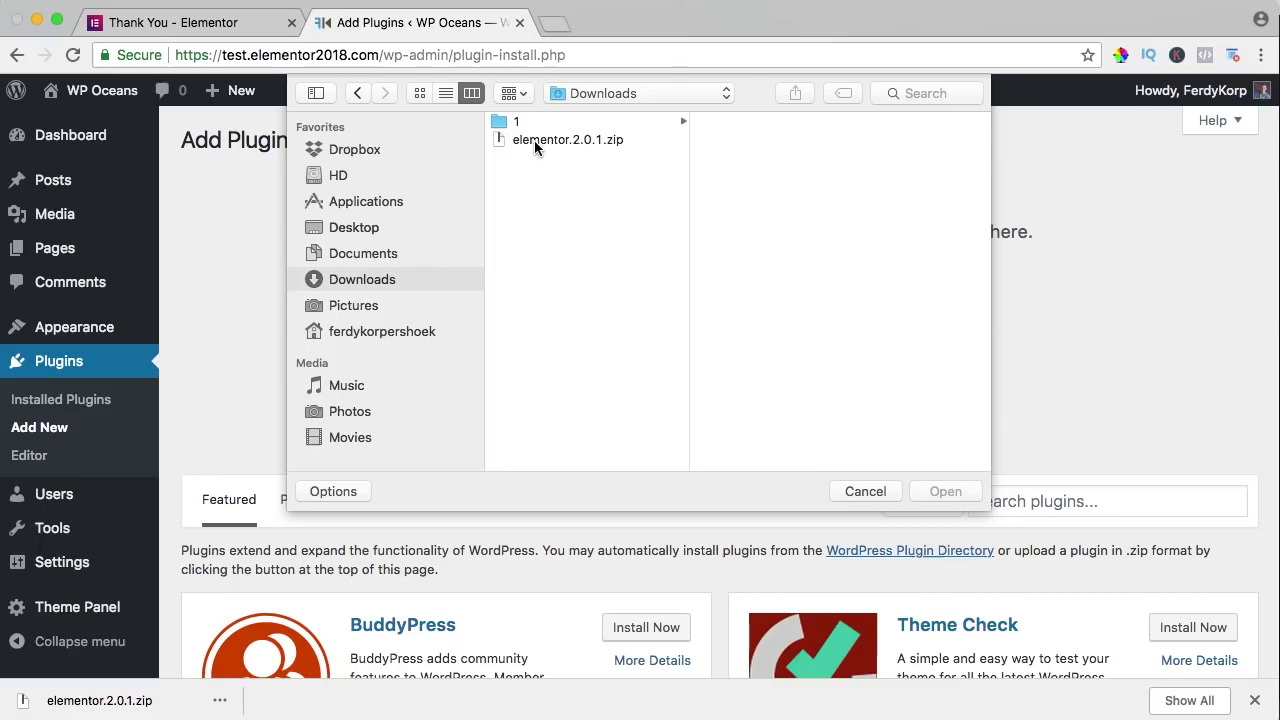
{"action": "left_click", "coordinate": [534, 140]}
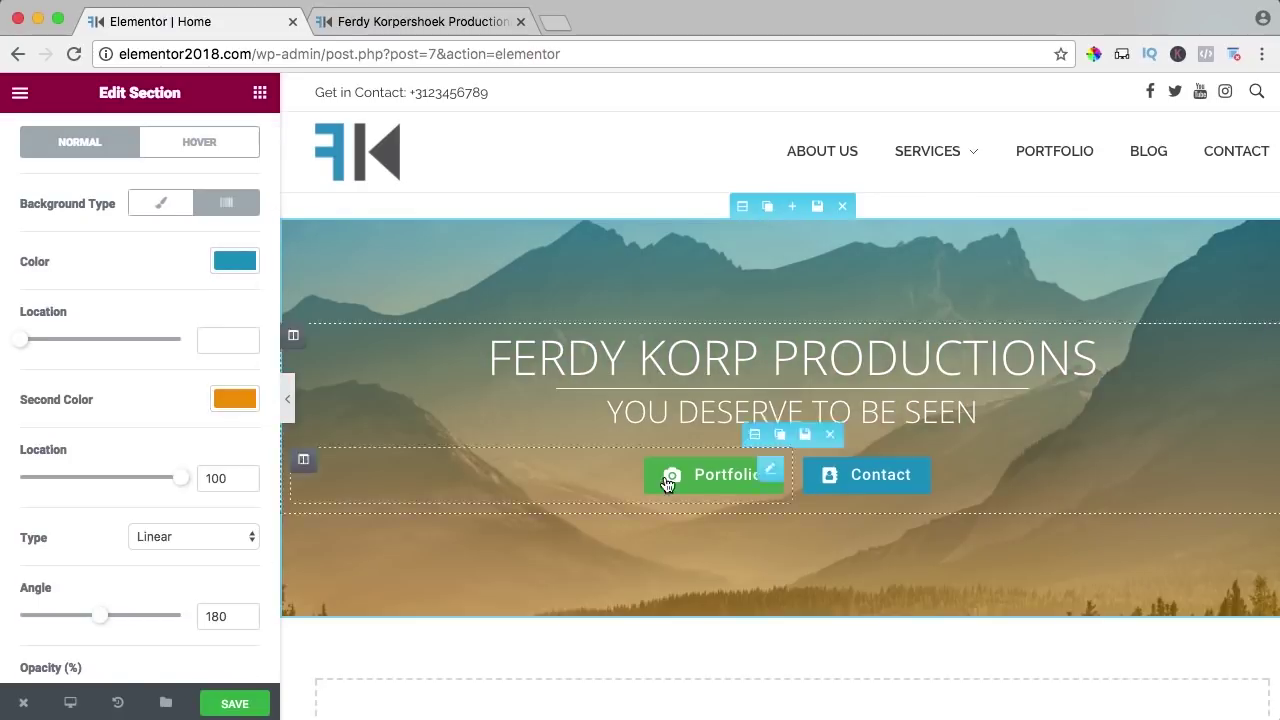
Make the overlay a linear gradient at 270° with a red second colour at location 72.
{"action": "left_click", "coordinate": [235, 398]}
{"action": "left_click", "coordinate": [220, 440]}
{"action": "left_click_drag", "start_coordinate": [180, 477], "coordinate": [100, 477]}
{"action": "left_click", "coordinate": [194, 537]}
{"action": "left_click", "coordinate": [194, 537]}
{"action": "left_click_drag", "start_coordinate": [114, 520], "coordinate": [148, 512]}
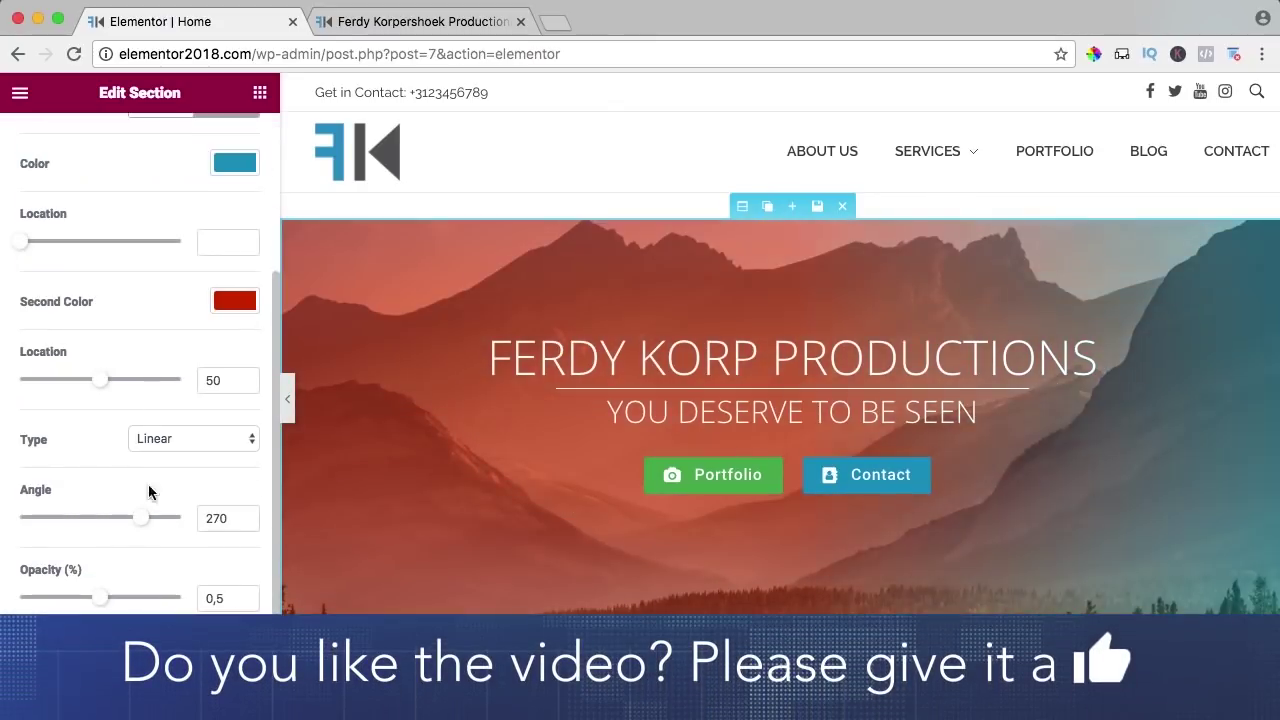
{"action": "left_click_drag", "start_coordinate": [100, 374], "coordinate": [134, 374]}
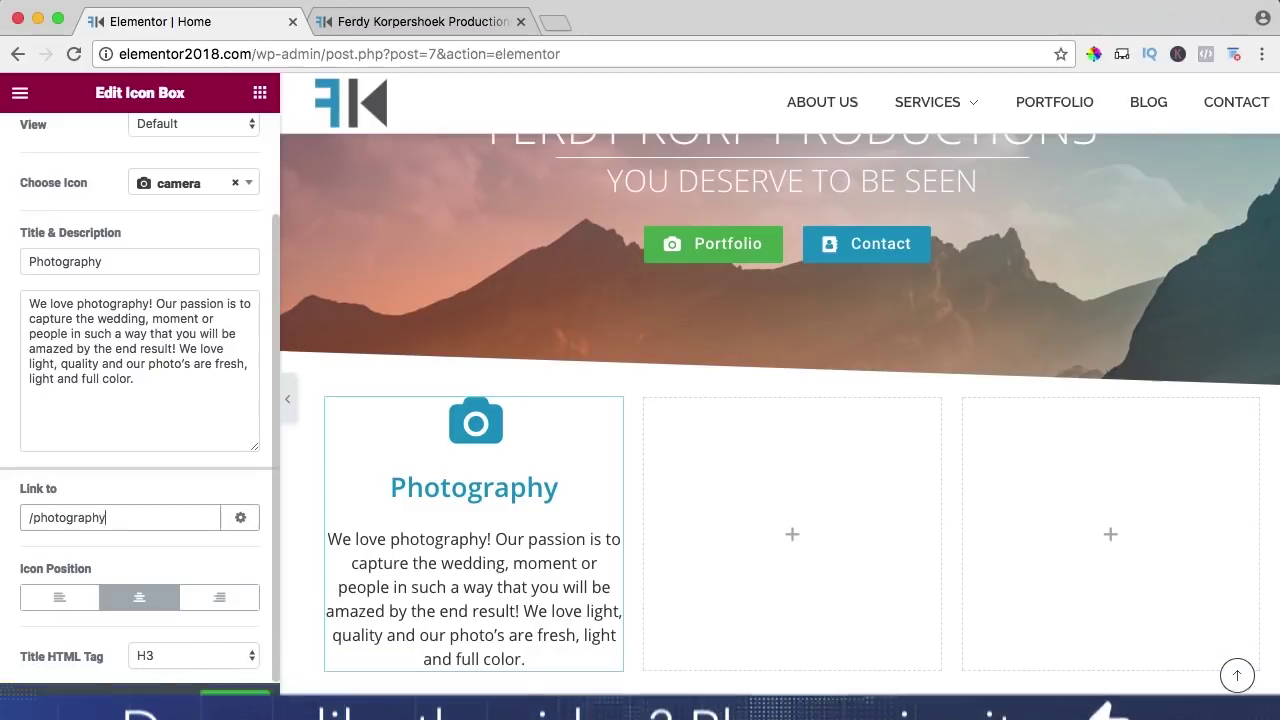
{"action": "left_click", "coordinate": [171, 651]}
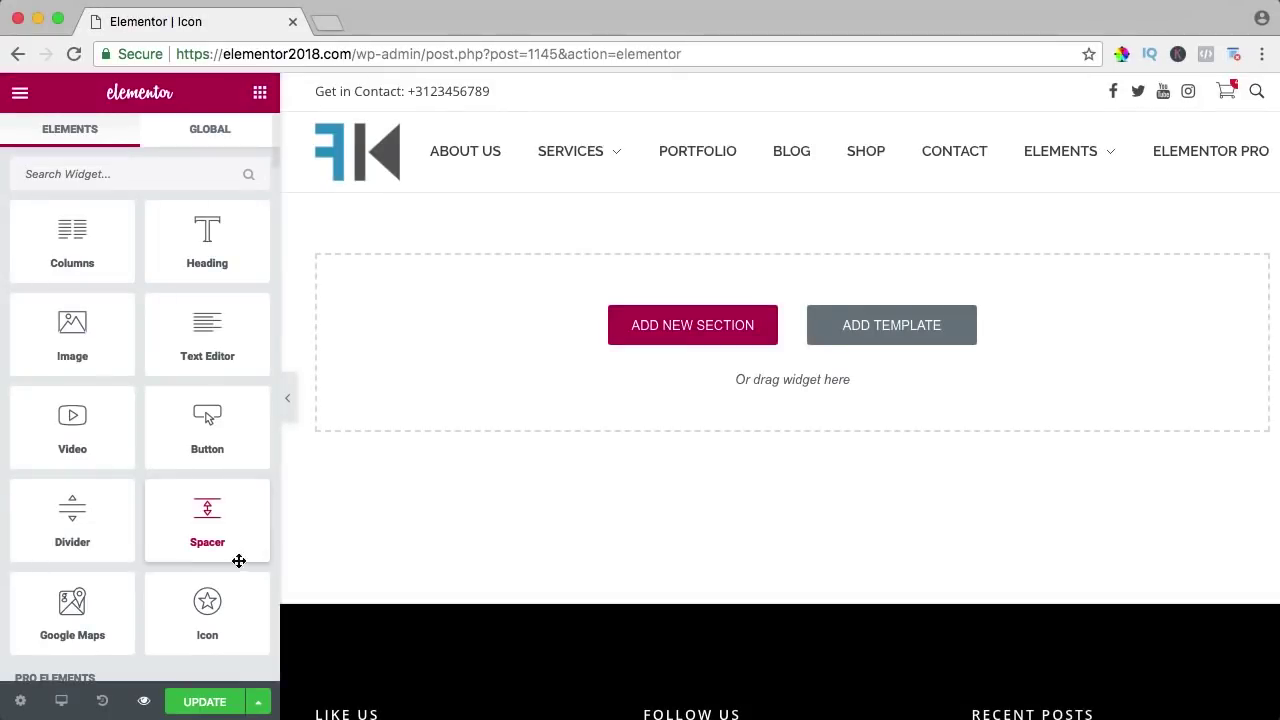
Drop a star Icon widget onto the page and switch its view from Stacked to Framed.
{"action": "left_click_drag", "start_coordinate": [197, 625], "coordinate": [540, 331]}
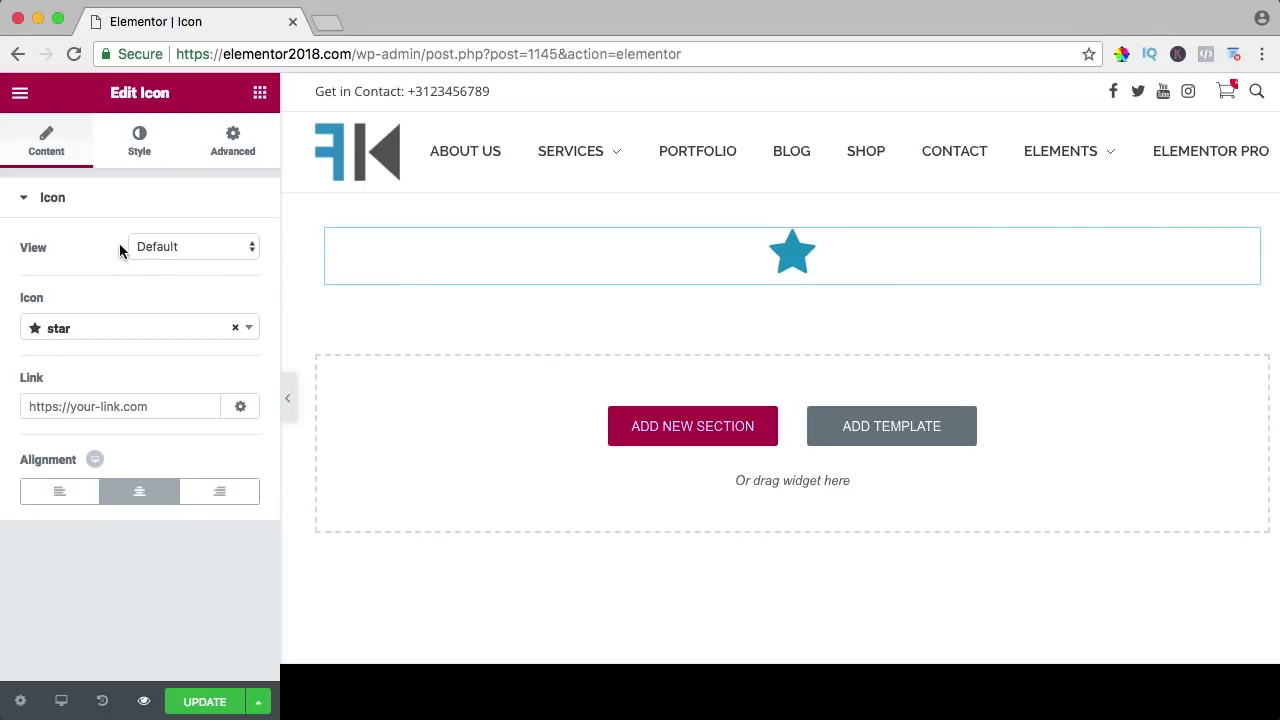
{"action": "left_click", "coordinate": [153, 249]}
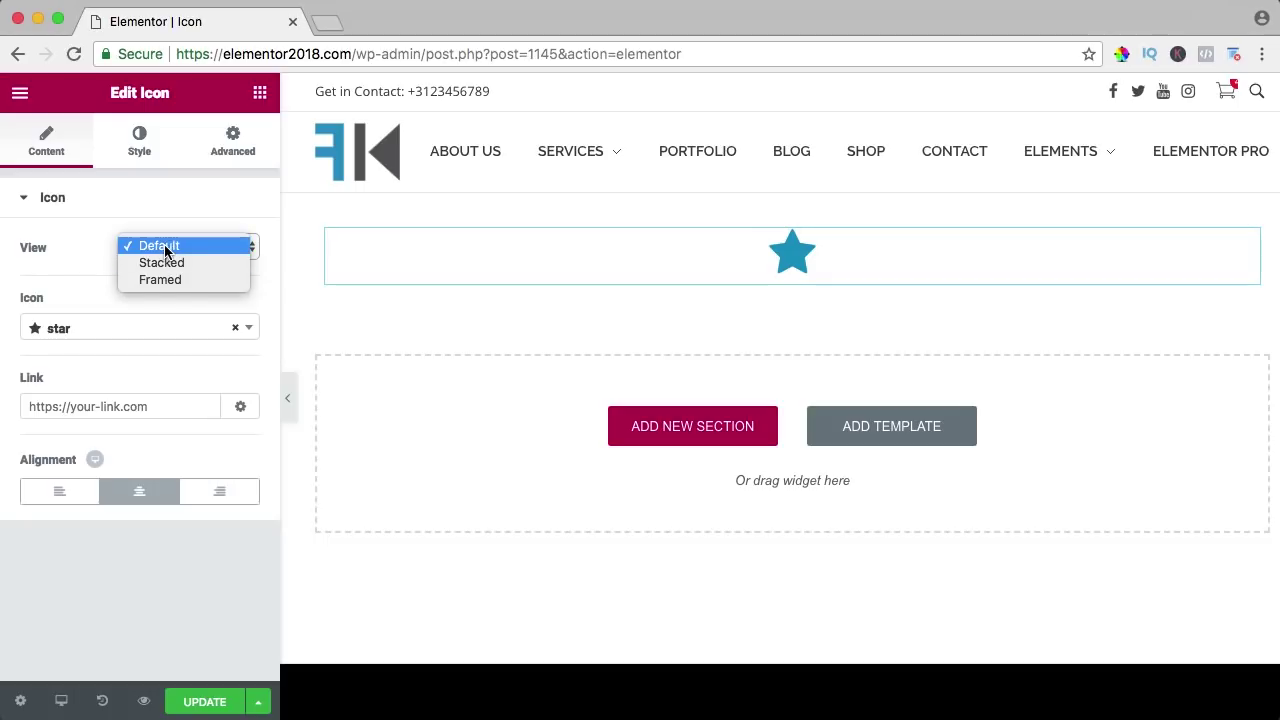
{"action": "left_click", "coordinate": [163, 264]}
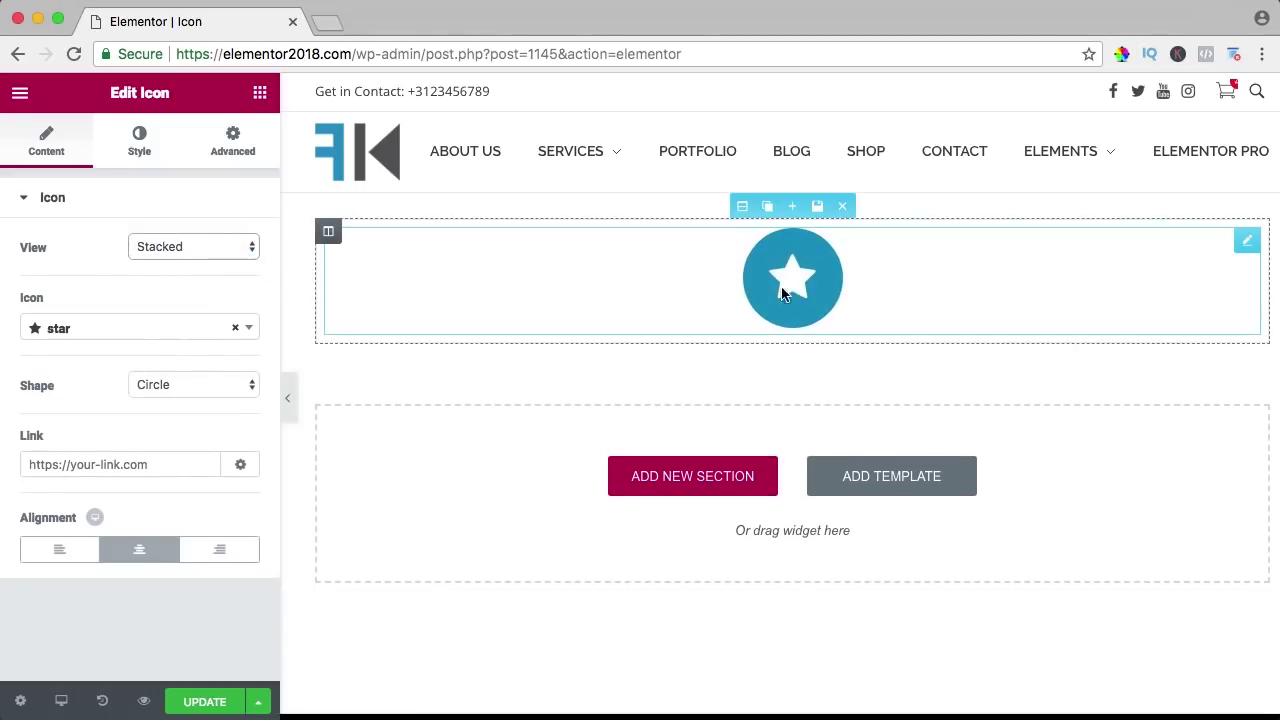
{"action": "left_click", "coordinate": [190, 256]}
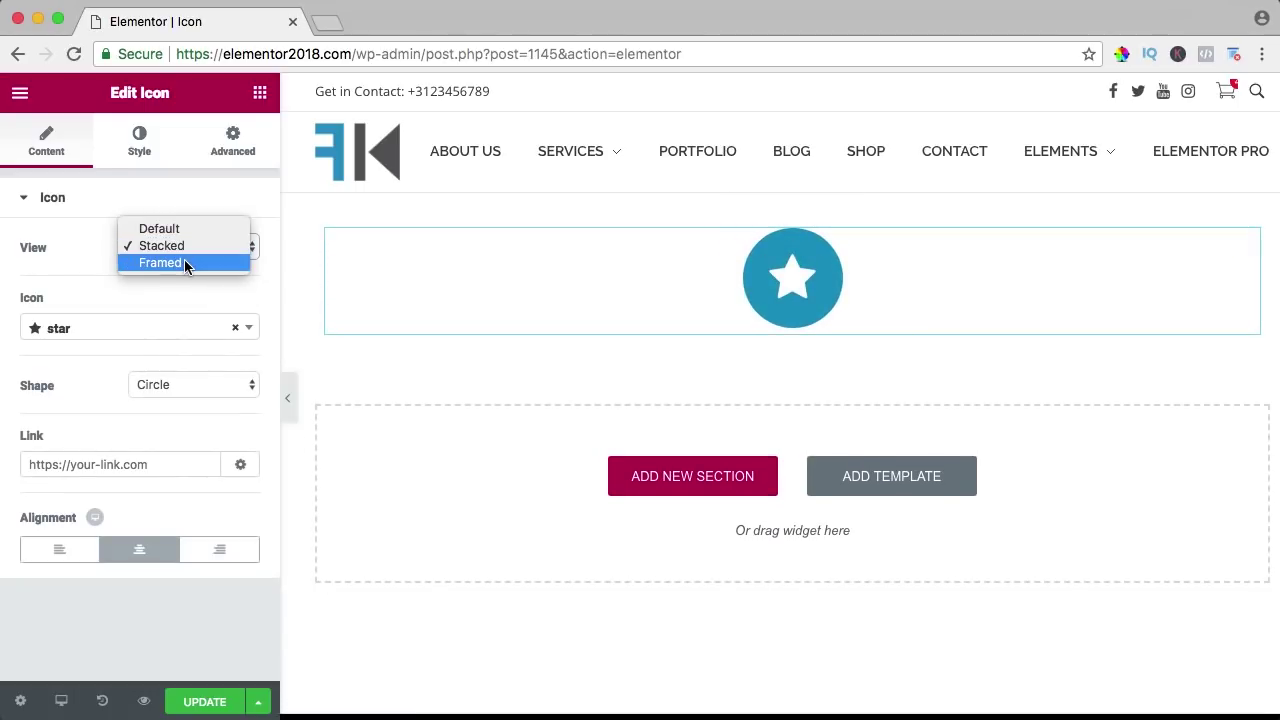
{"action": "left_click", "coordinate": [184, 262]}
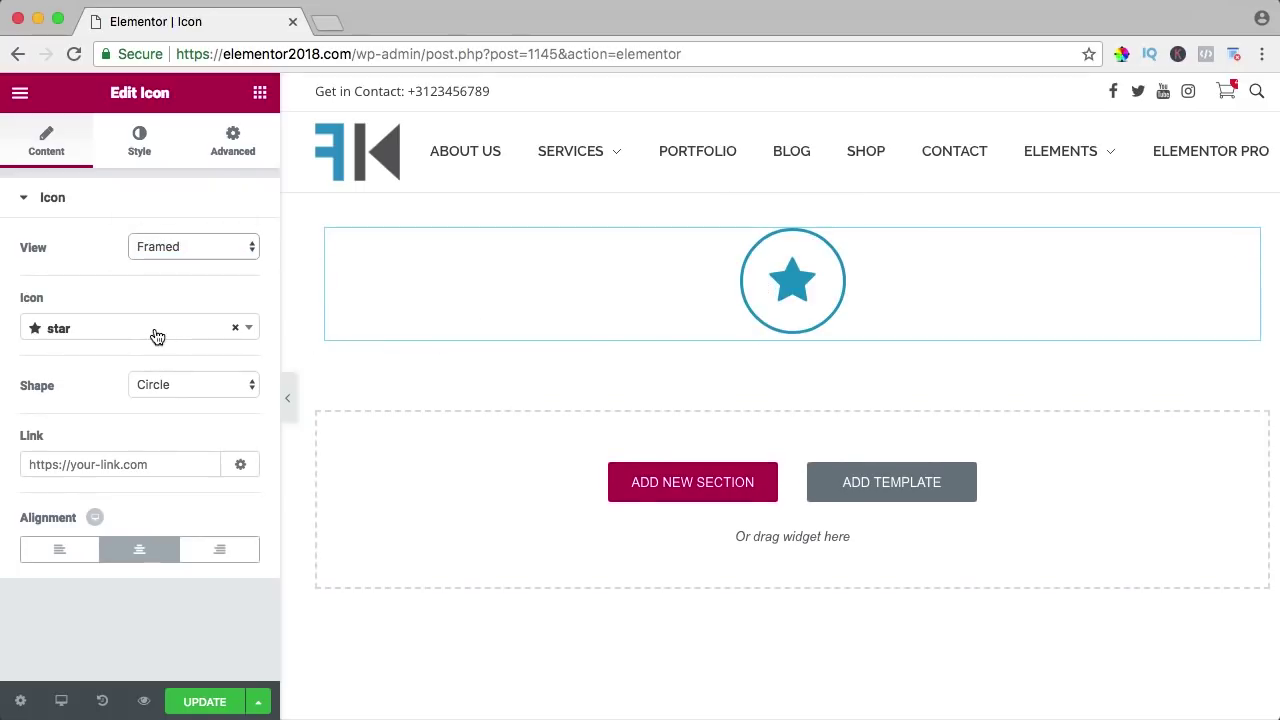
Search the icon library for 'camera' and swap the star for the camera icon.
{"action": "left_click", "coordinate": [233, 331]}
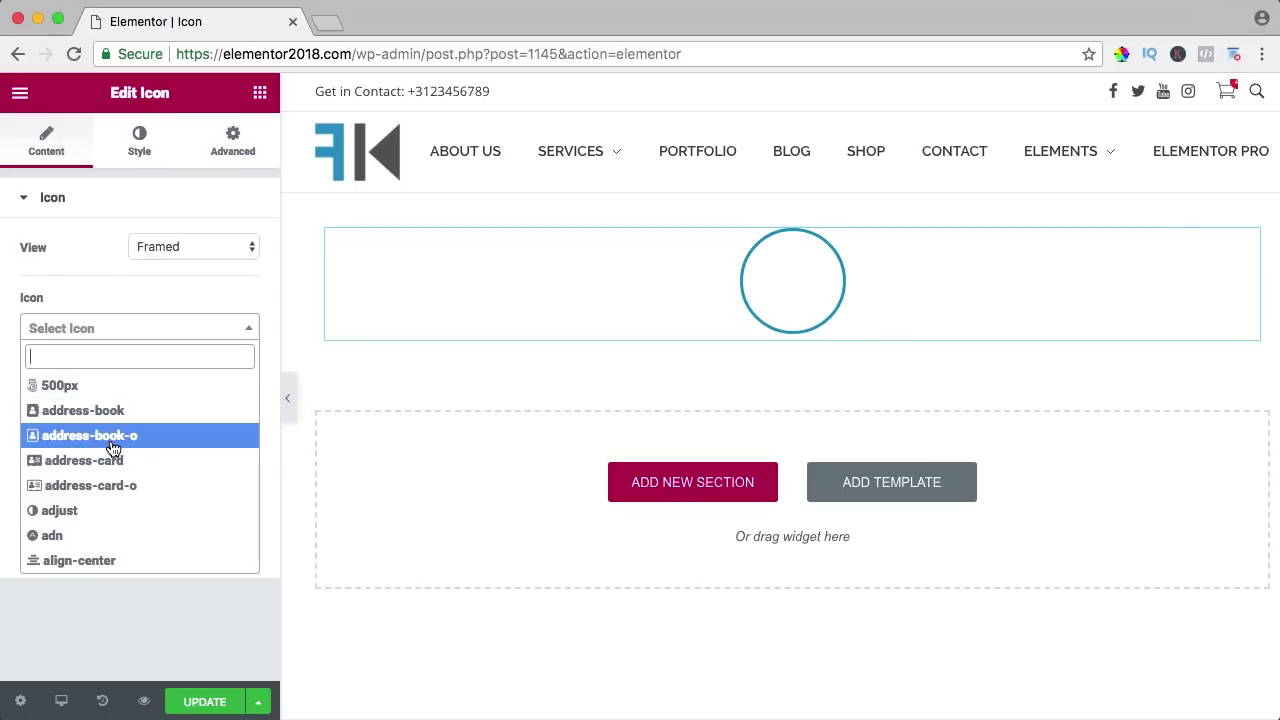
{"action": "scroll", "coordinate": [113, 447], "scroll_direction": "down", "scroll_amount": 20}
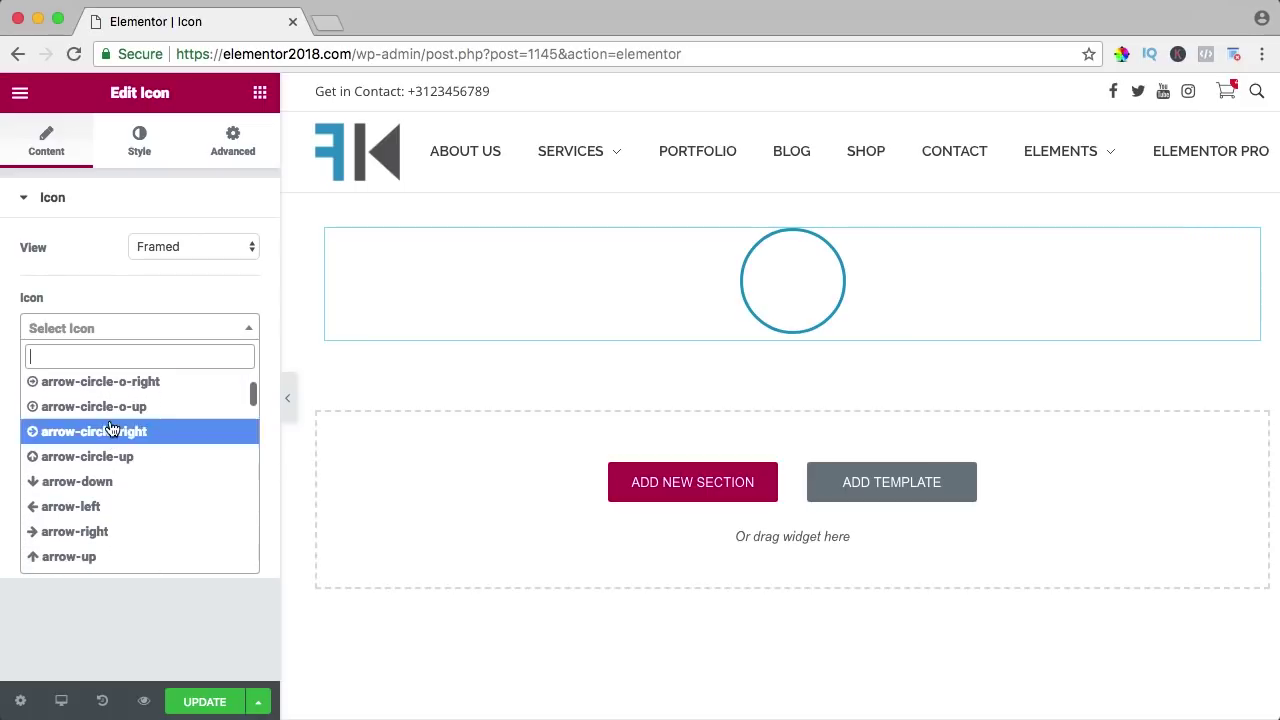
{"action": "type", "text": "arro"}
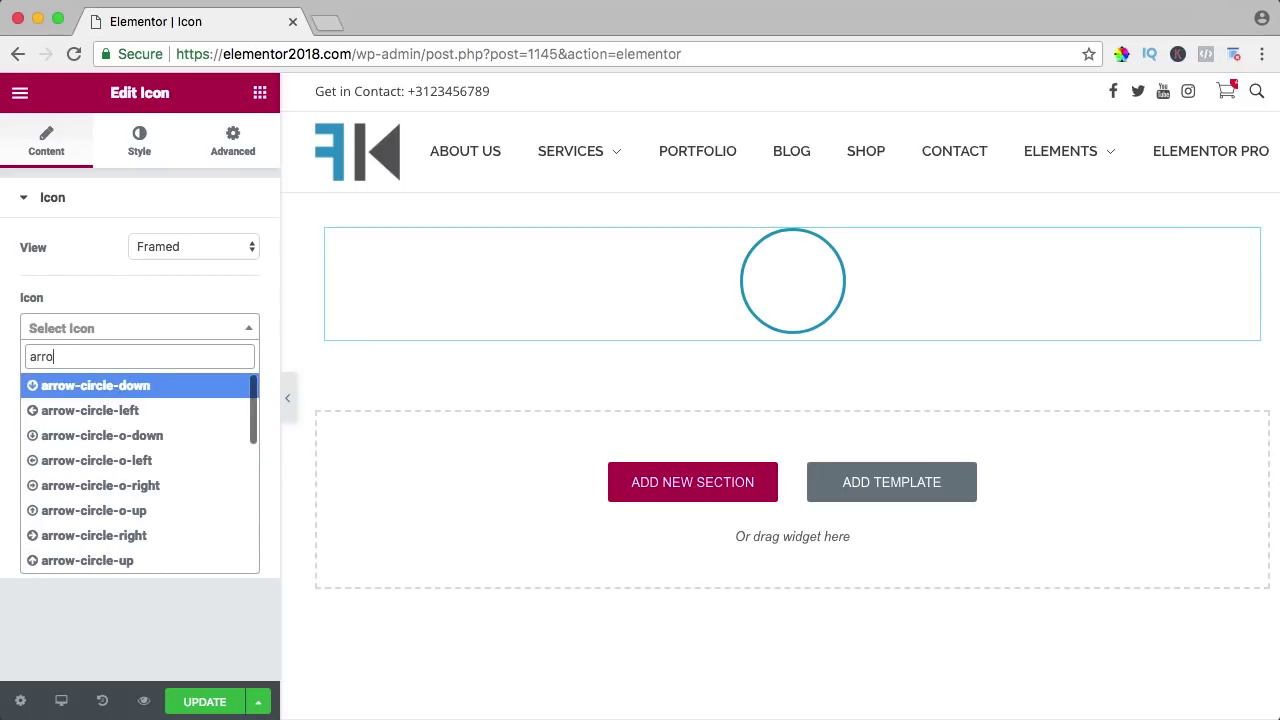
{"action": "type", "text": "camera"}
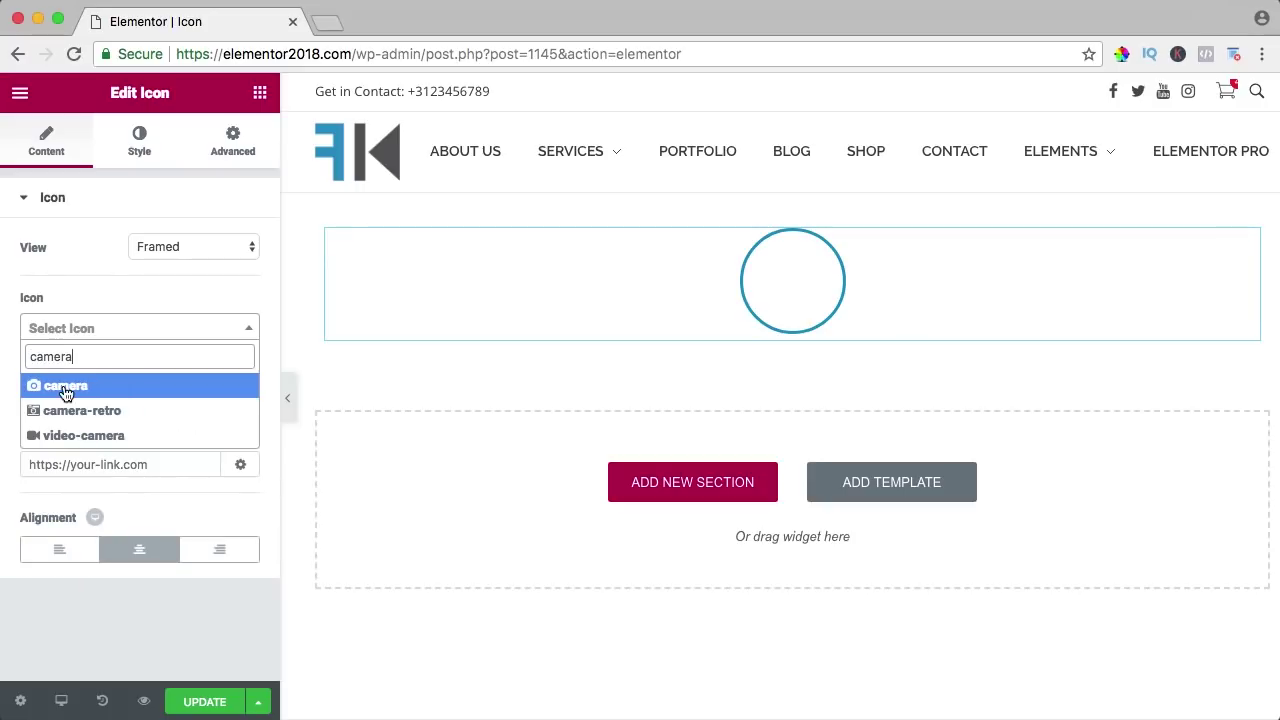
{"action": "left_click", "coordinate": [70, 391]}
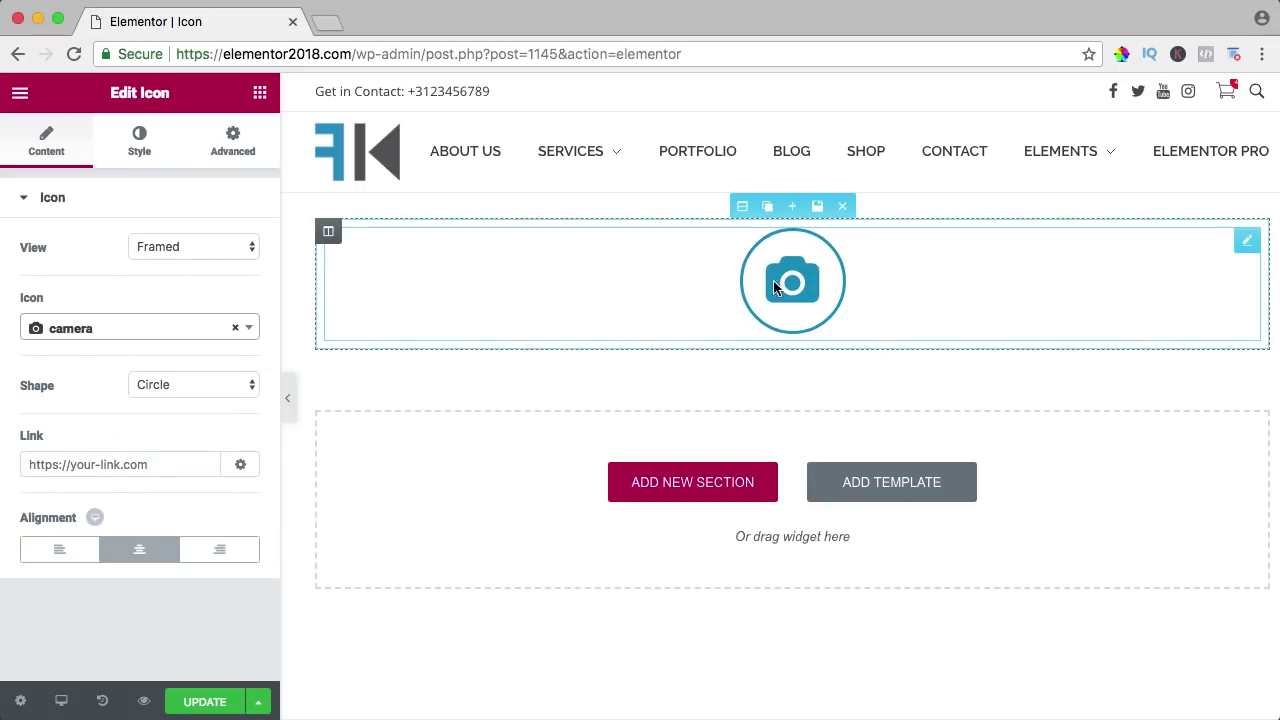
Change the icon's frame shape to Square and set its link to /portfolio.
{"action": "left_click", "coordinate": [151, 389]}
{"action": "left_click", "coordinate": [167, 401]}
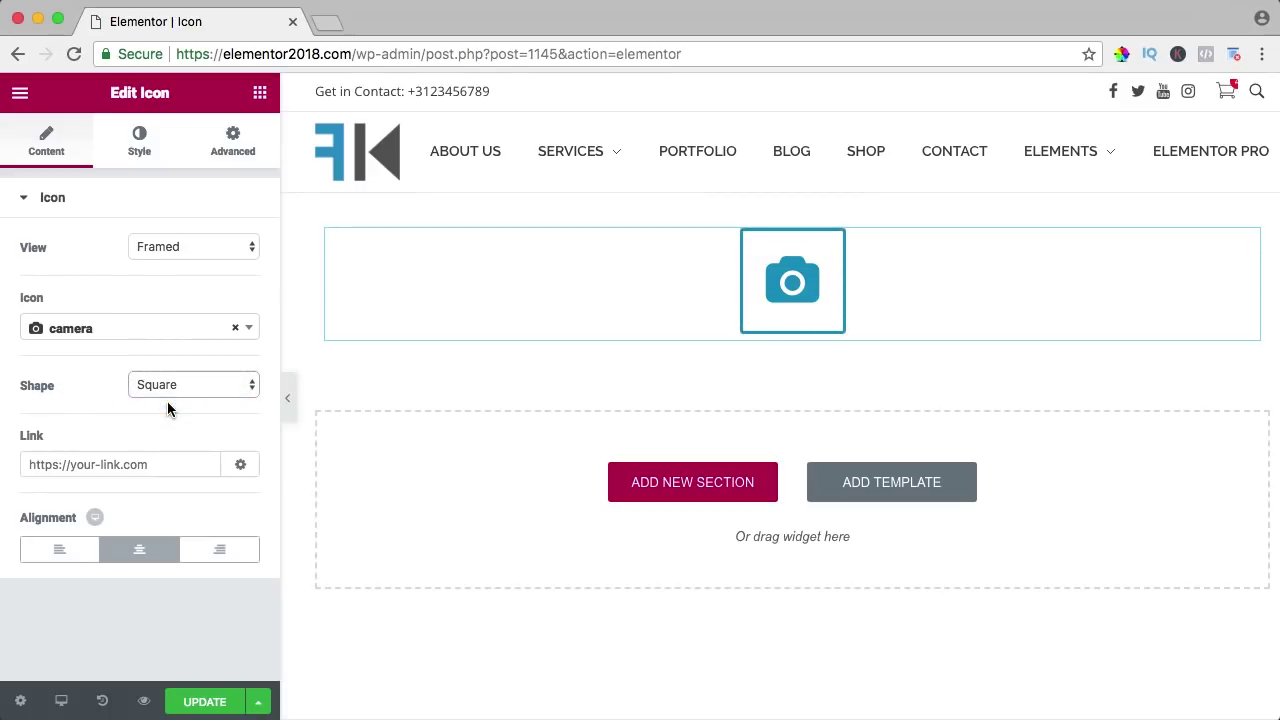
{"action": "left_click", "coordinate": [66, 463]}
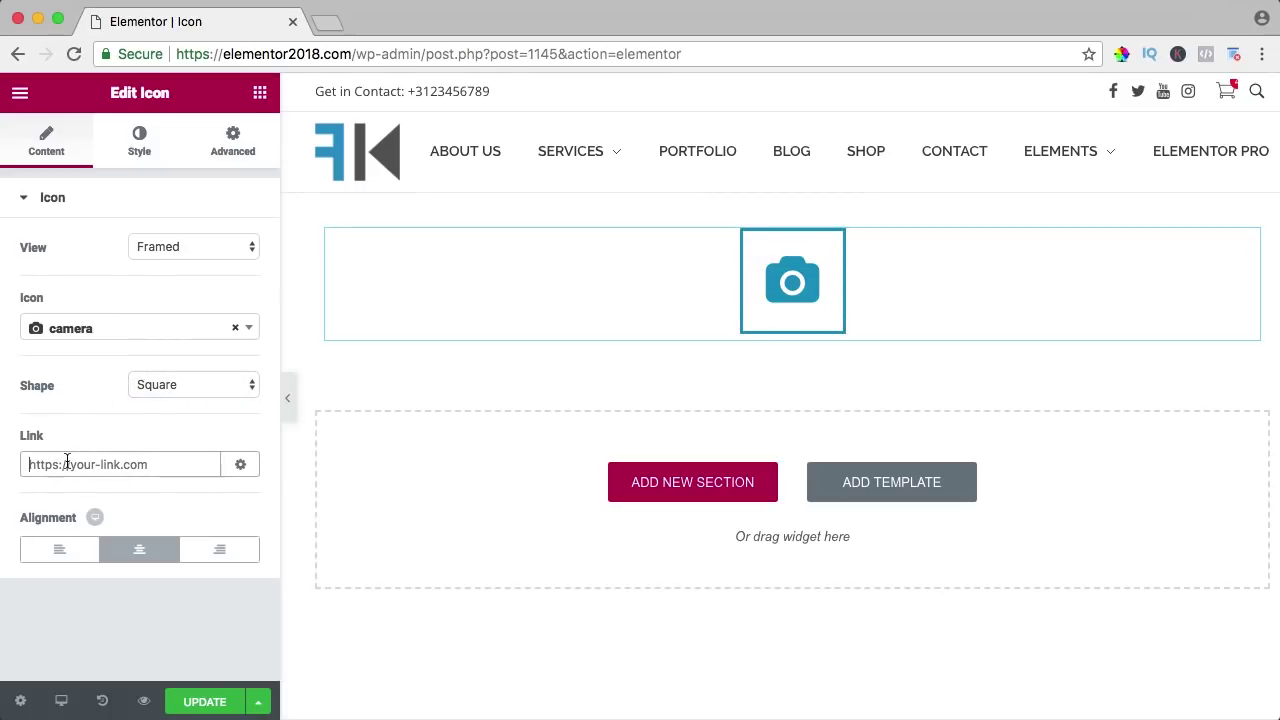
Try left and right alignment, then leave the camera icon centred.
{"action": "left_click", "coordinate": [64, 558]}
{"action": "left_click", "coordinate": [137, 559]}
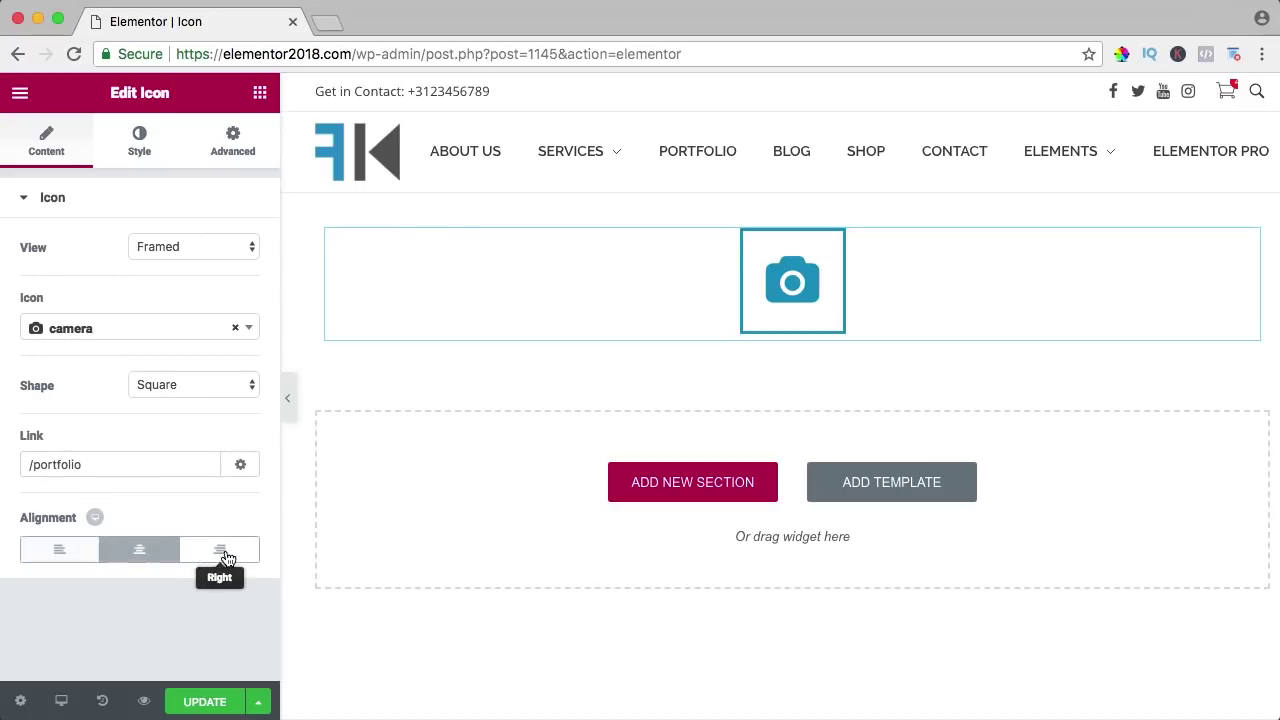
{"action": "left_click", "coordinate": [226, 557]}
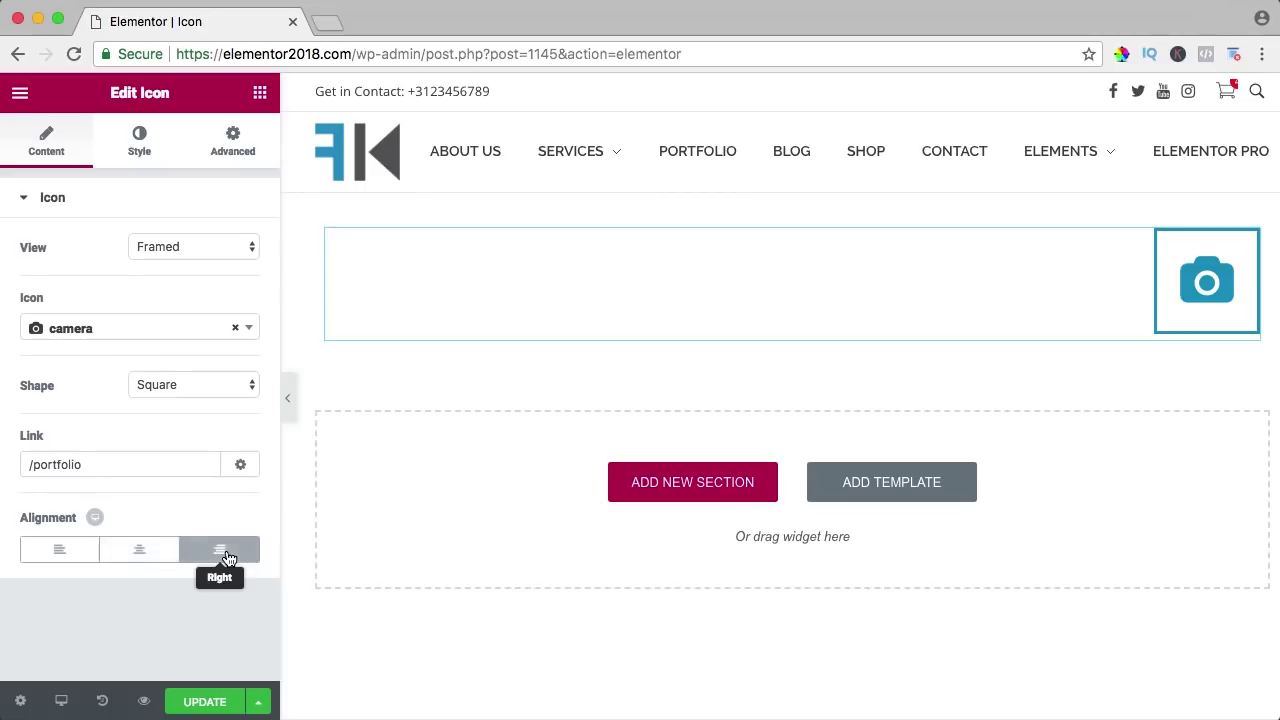
{"action": "left_click", "coordinate": [147, 561]}
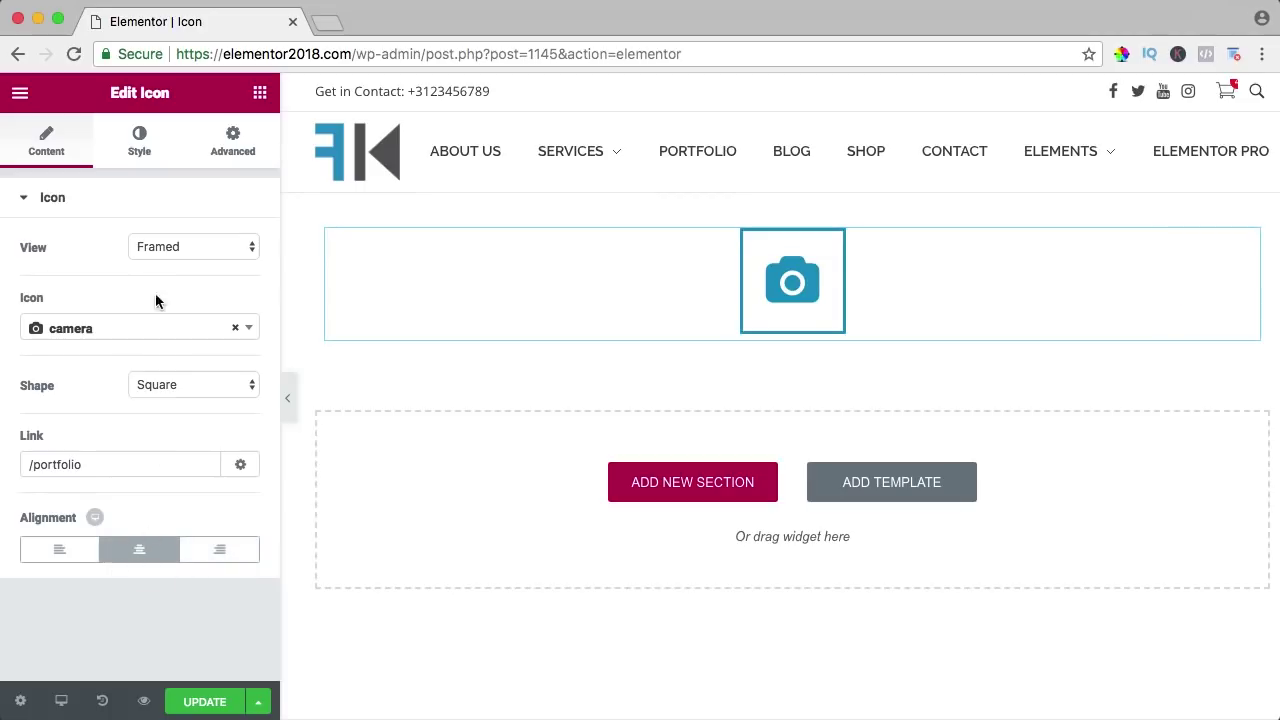
Set the camera icon's primary colour to red #ed481e.
{"action": "left_click", "coordinate": [140, 145]}
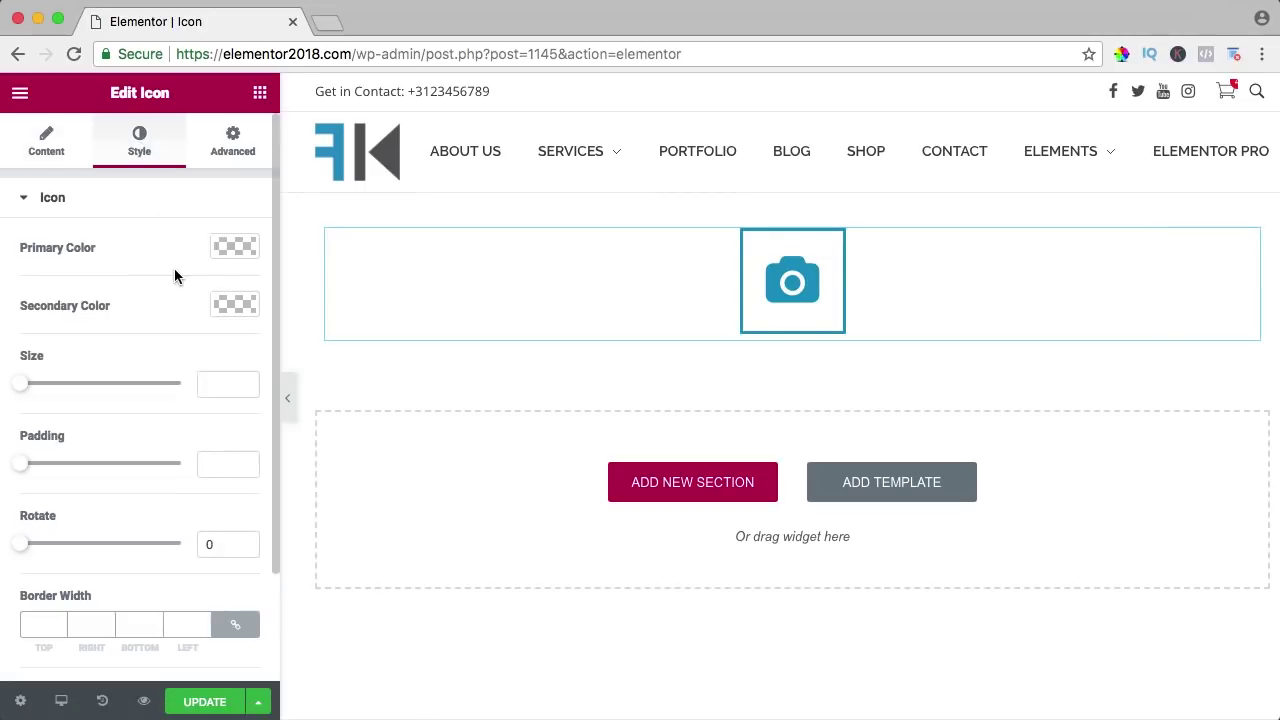
{"action": "left_click", "coordinate": [232, 246]}
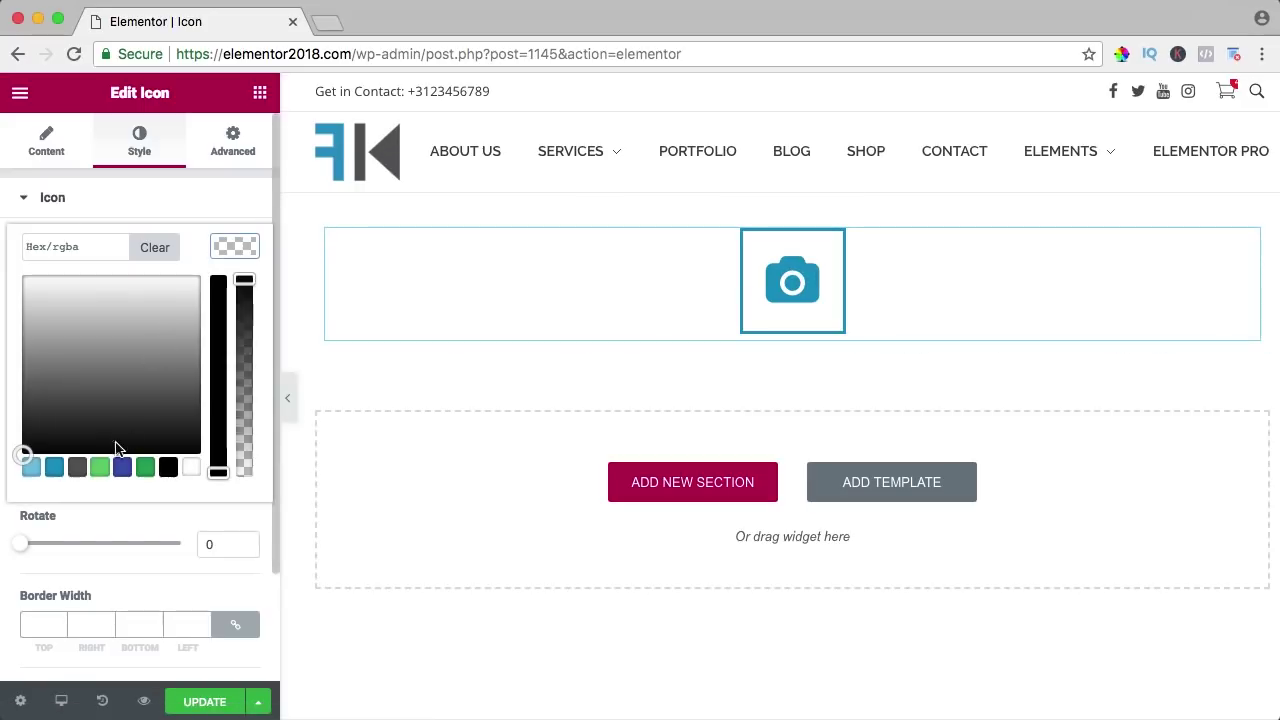
{"action": "left_click", "coordinate": [137, 359]}
{"action": "left_click", "coordinate": [100, 467]}
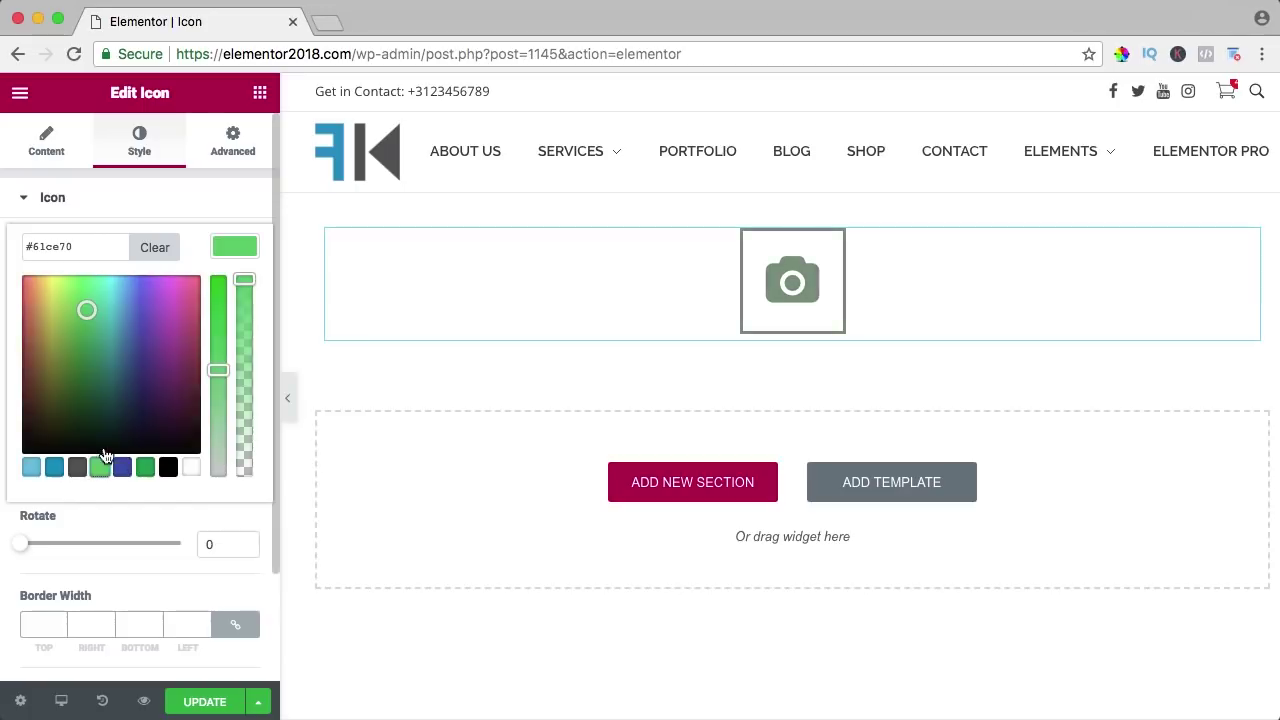
{"action": "left_click", "coordinate": [34, 314]}
{"action": "left_click", "coordinate": [29, 288]}
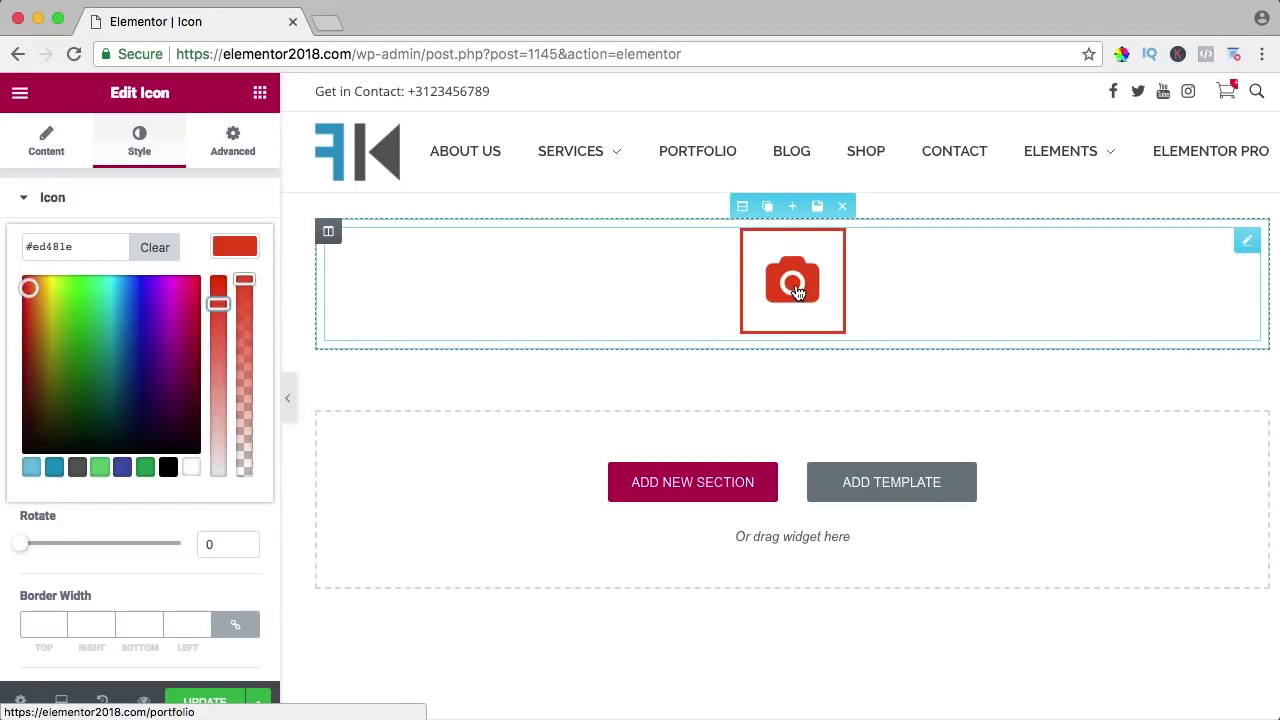
{"action": "left_click", "coordinate": [236, 249]}
Give the icon a navy #002472 secondary colour and enlarge it to size 300.
{"action": "left_click", "coordinate": [237, 305]}
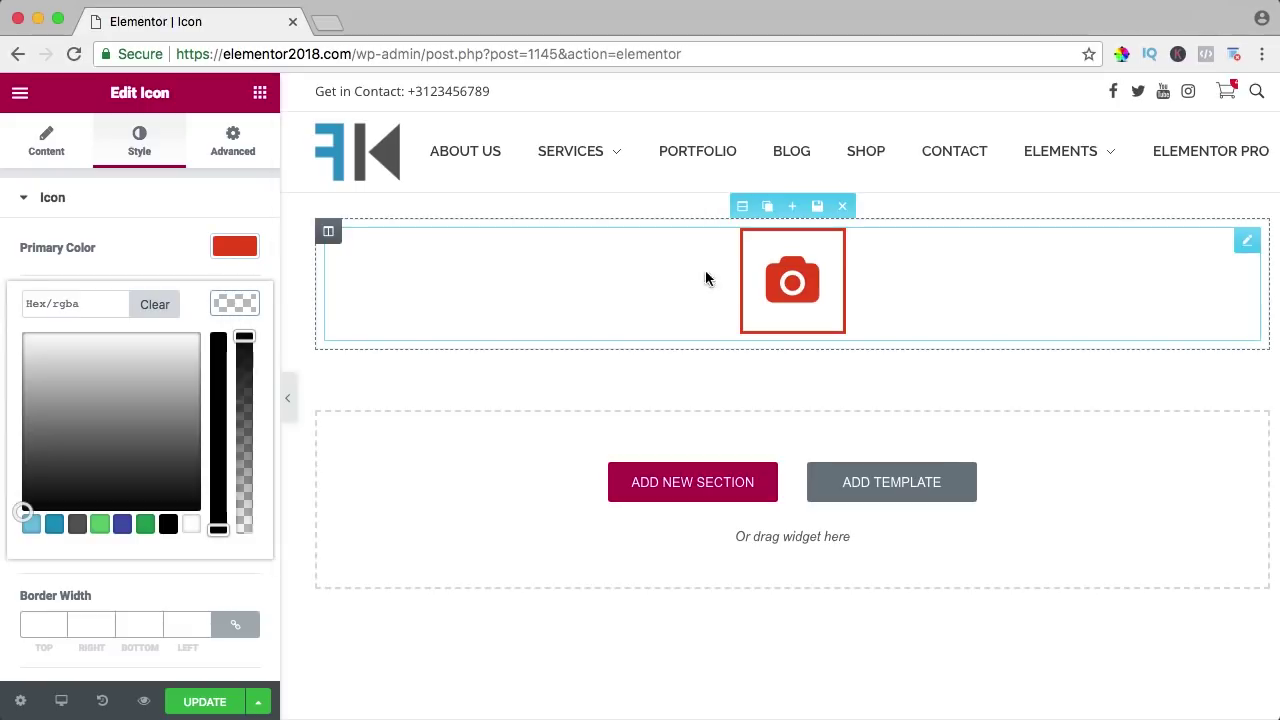
{"action": "left_click", "coordinate": [122, 524]}
{"action": "left_click_drag", "start_coordinate": [46, 391], "coordinate": [137, 428]}
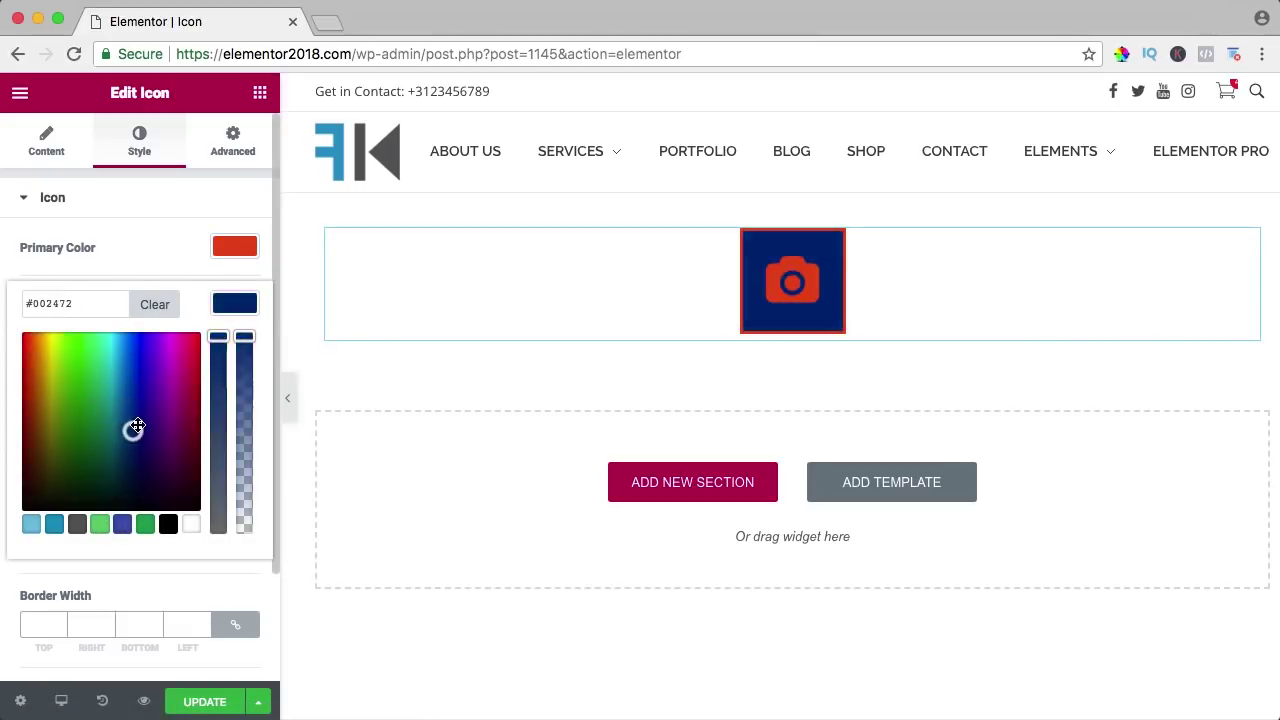
{"action": "left_click", "coordinate": [245, 306]}
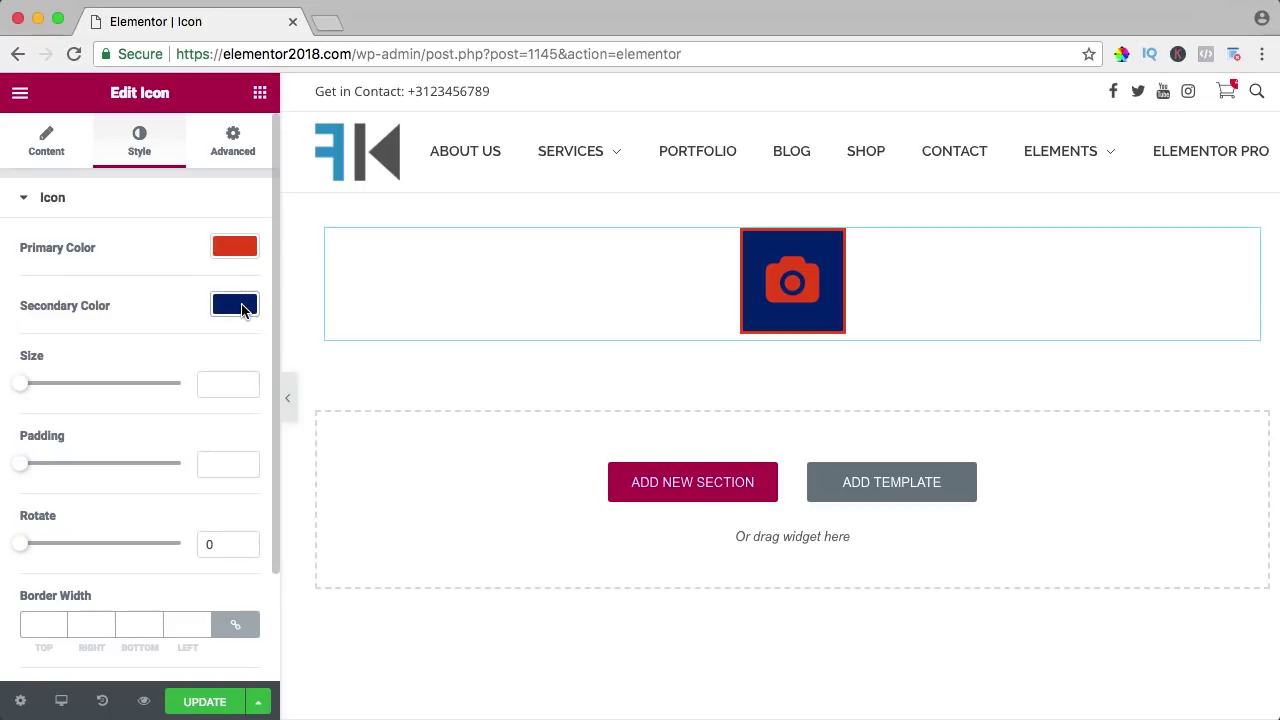
{"action": "left_click_drag", "start_coordinate": [25, 393], "coordinate": [194, 397]}
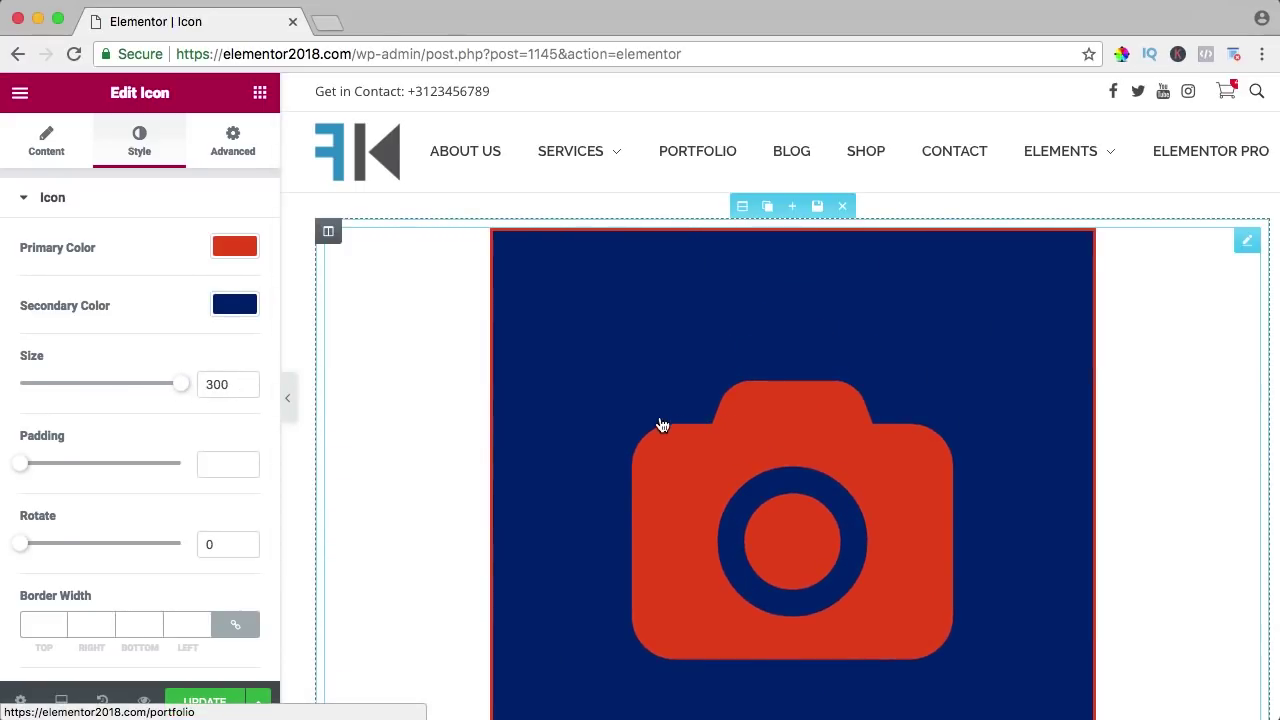
Make the icon background white, shrink it to size 62 and set padding to 35.
{"action": "left_click", "coordinate": [241, 311]}
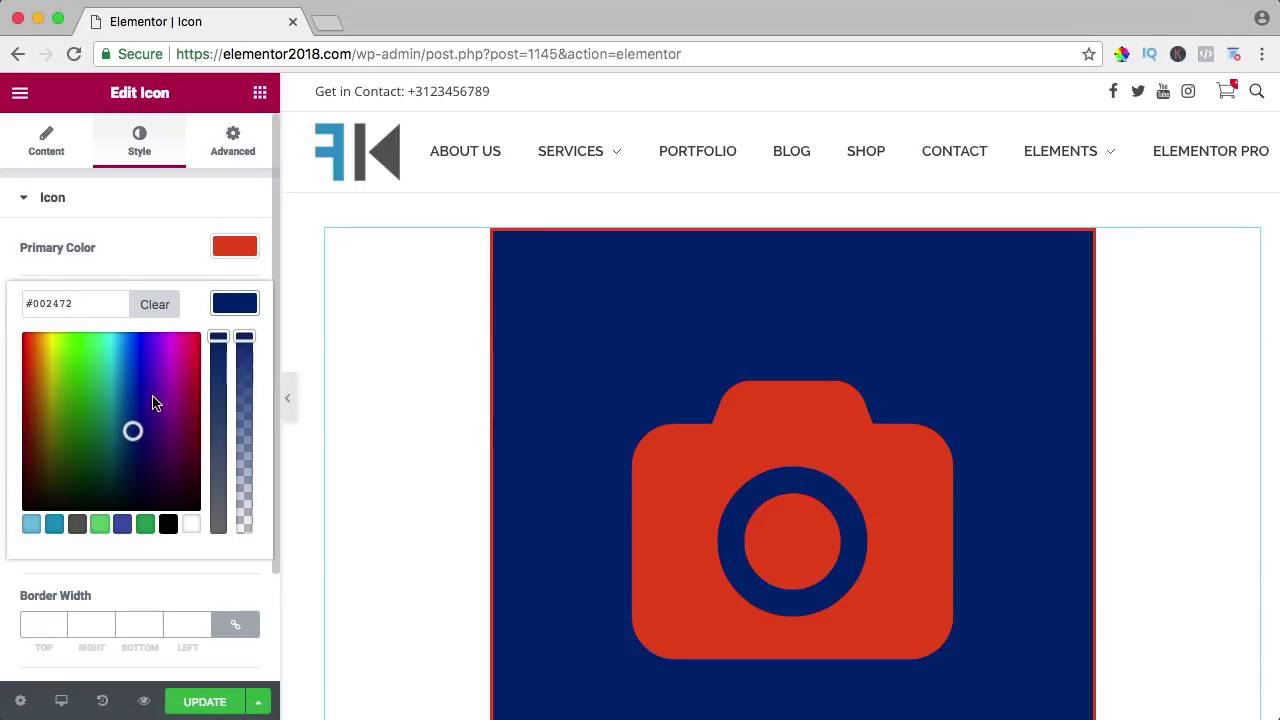
{"action": "left_click", "coordinate": [192, 526]}
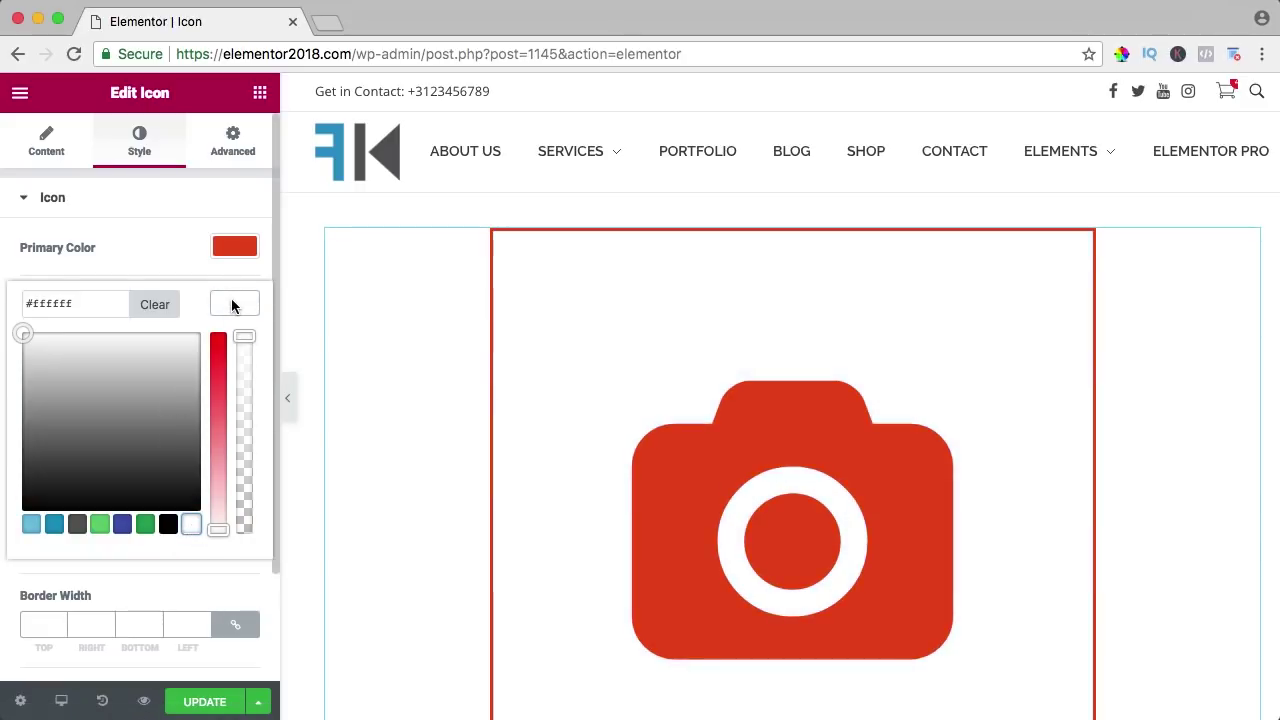
{"action": "left_click", "coordinate": [232, 300]}
{"action": "left_click_drag", "start_coordinate": [178, 391], "coordinate": [49, 389]}
{"action": "left_click_drag", "start_coordinate": [26, 473], "coordinate": [77, 471]}
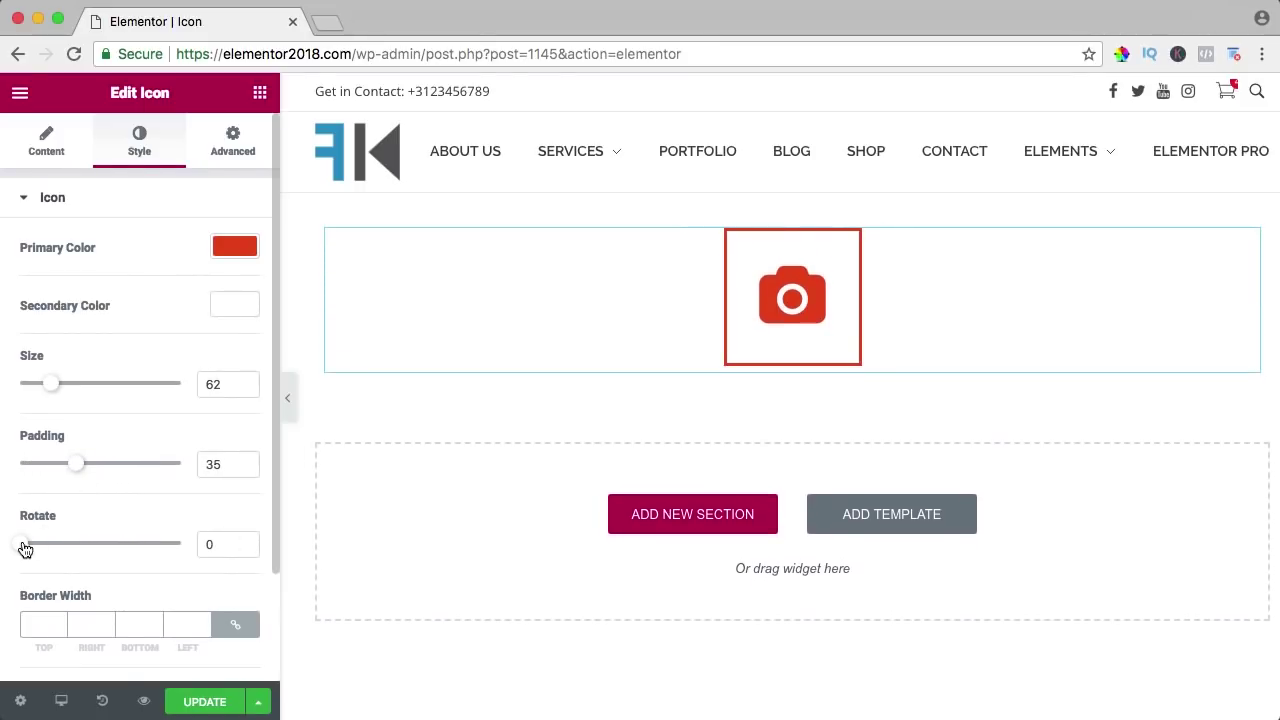
{"action": "mouse_move", "coordinate": [24, 548]}
{"action": "left_mouse_down"}
{"action": "mouse_move", "coordinate": [183, 556]}
{"action": "mouse_move", "coordinate": [3, 549]}
{"action": "left_mouse_up"}
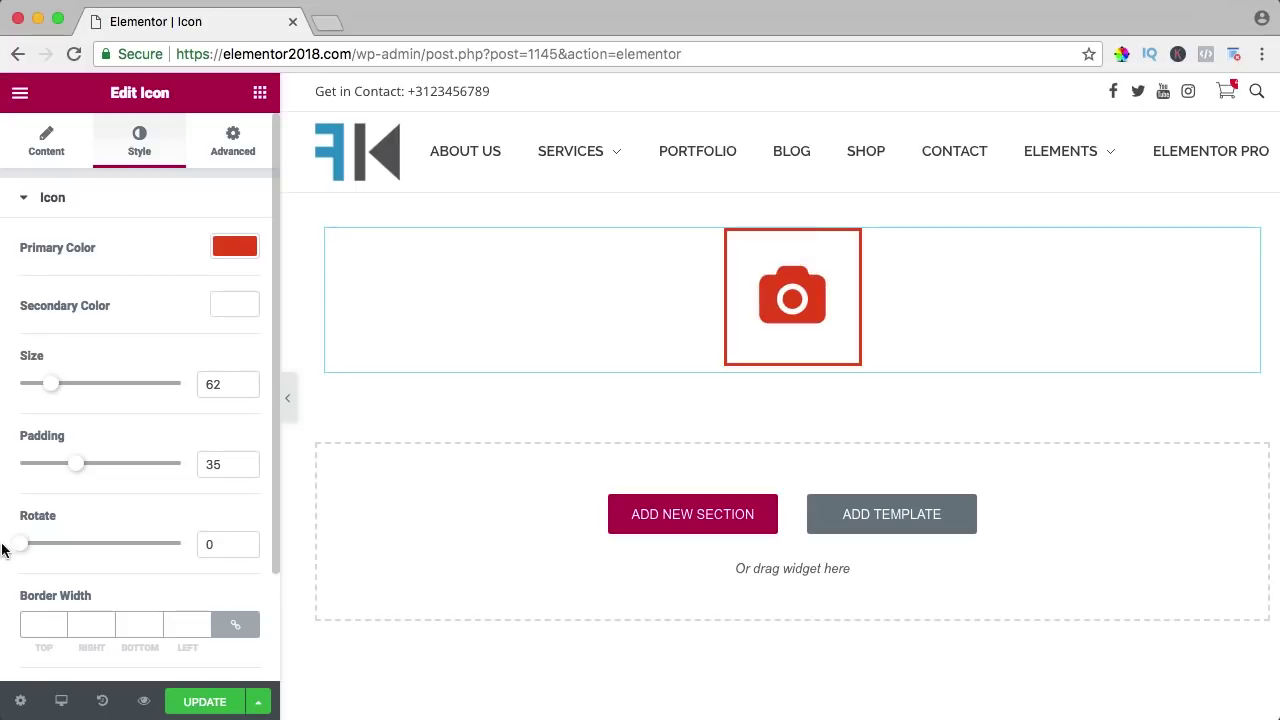
Give the camera icon a border width of 3 on all sides.
{"action": "left_click", "coordinate": [42, 626]}
{"action": "type", "text": "10"}
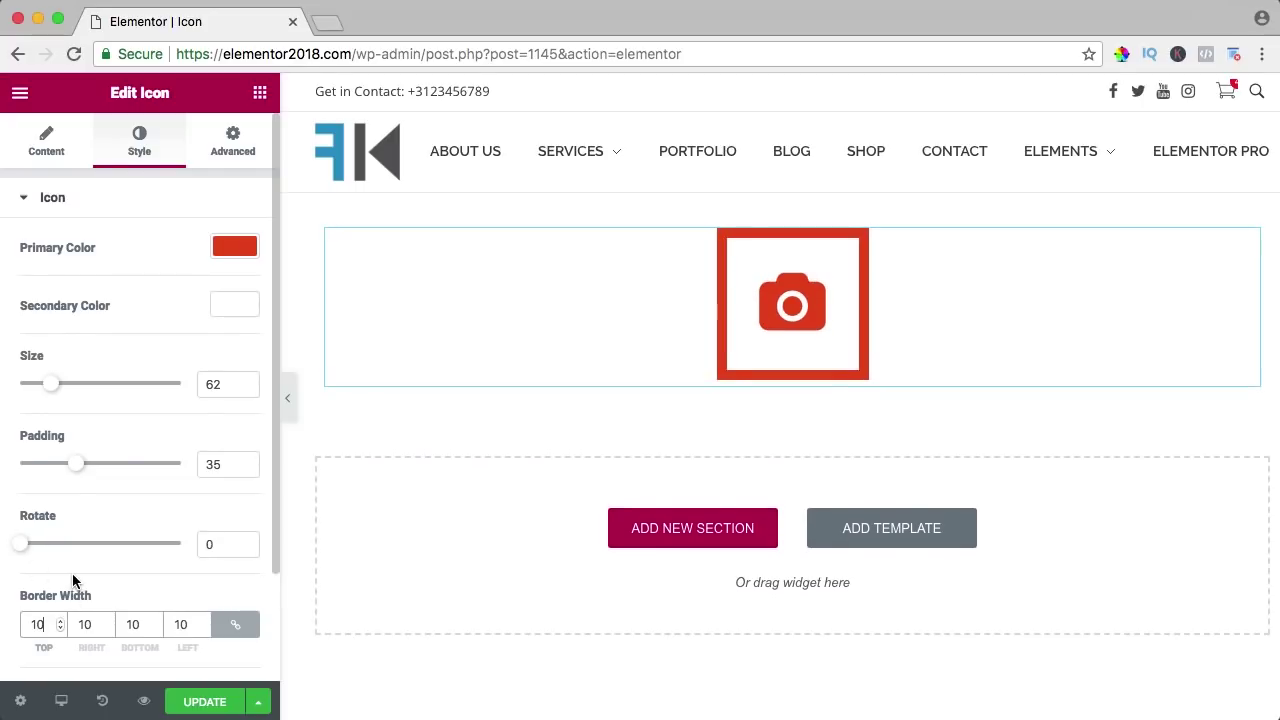
{"action": "scroll", "coordinate": [72, 580], "scroll_direction": "down", "scroll_amount": 3}
{"action": "key", "text": "BackSpace"}
{"action": "key", "text": "Tab"}
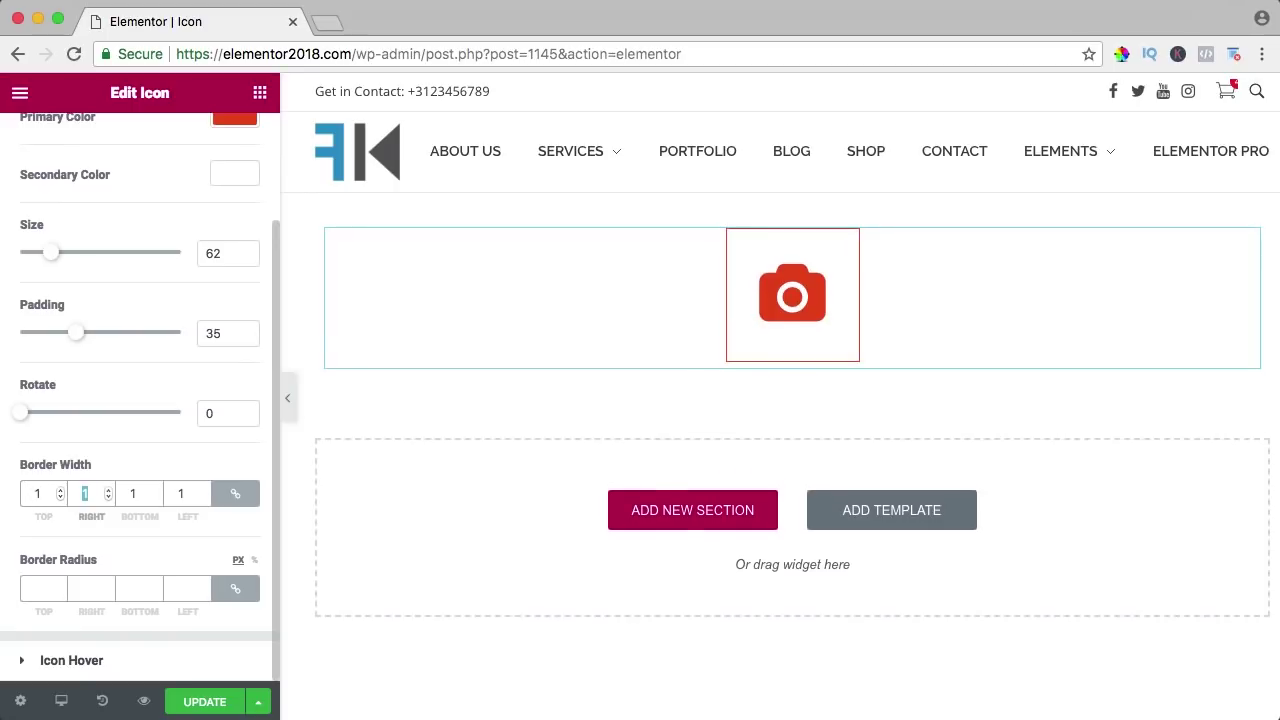
{"action": "type", "text": "3"}
{"action": "key", "text": "Tab"}
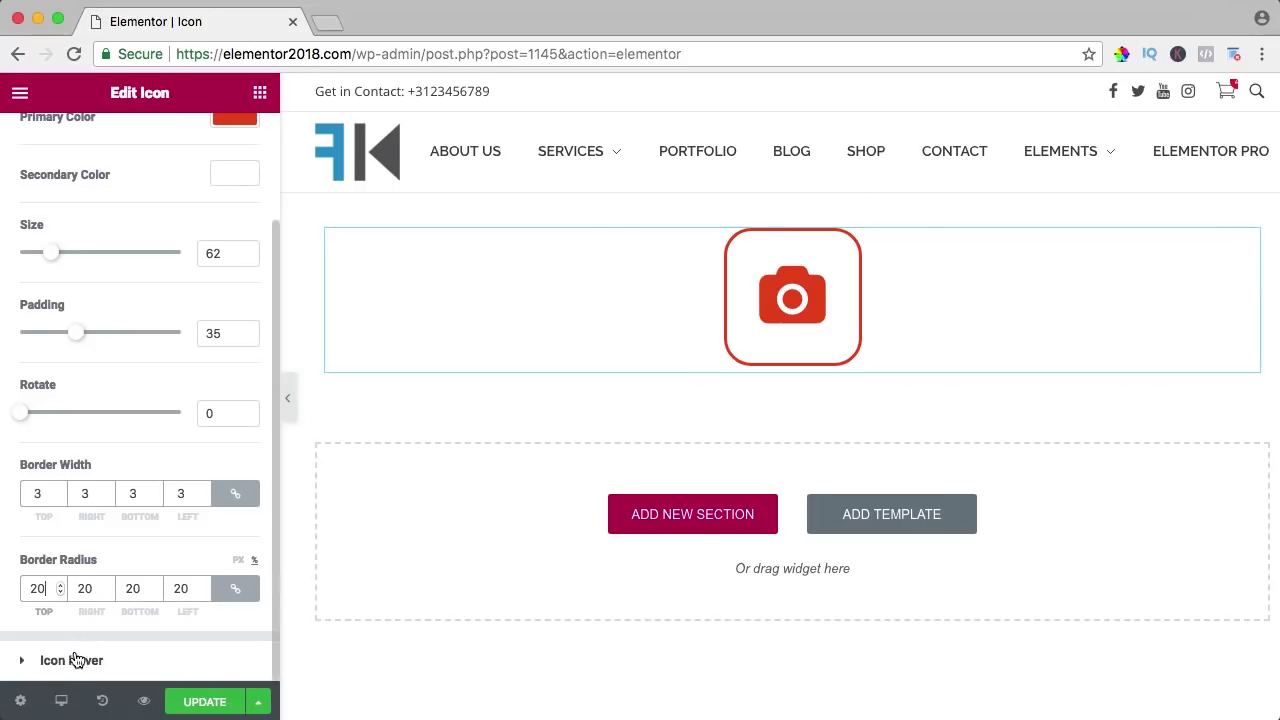
Set the icon's hover primary colour to a darker orange-red.
{"action": "left_click", "coordinate": [75, 660]}
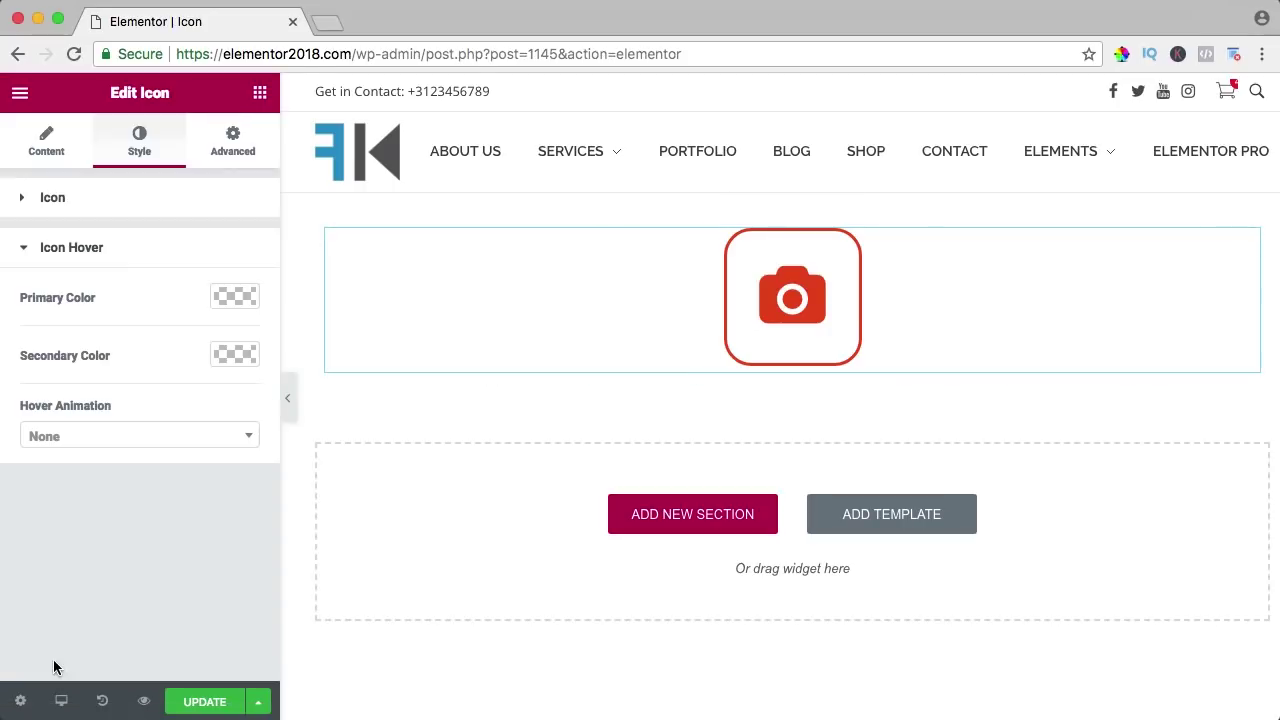
{"action": "left_click", "coordinate": [235, 297]}
{"action": "left_click", "coordinate": [99, 516]}
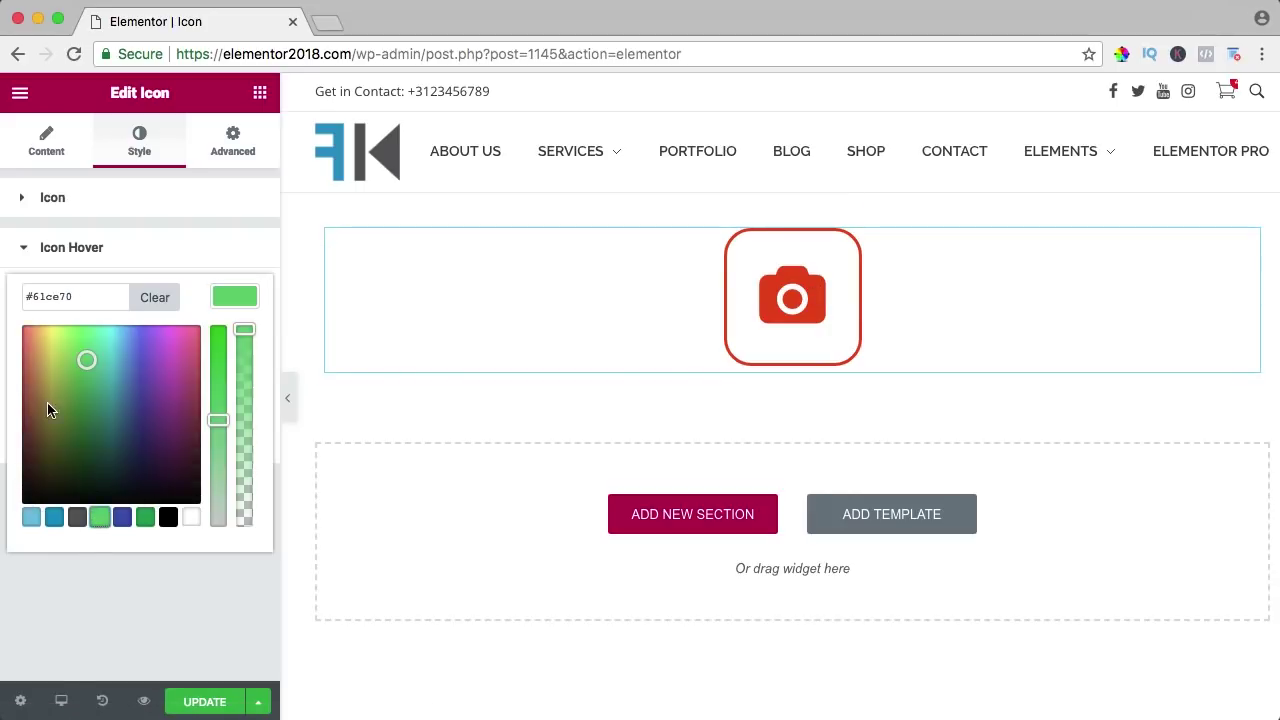
{"action": "left_click_drag", "start_coordinate": [47, 408], "coordinate": [34, 360]}
{"action": "left_click", "coordinate": [219, 346]}
{"action": "key", "text": "Escape"}
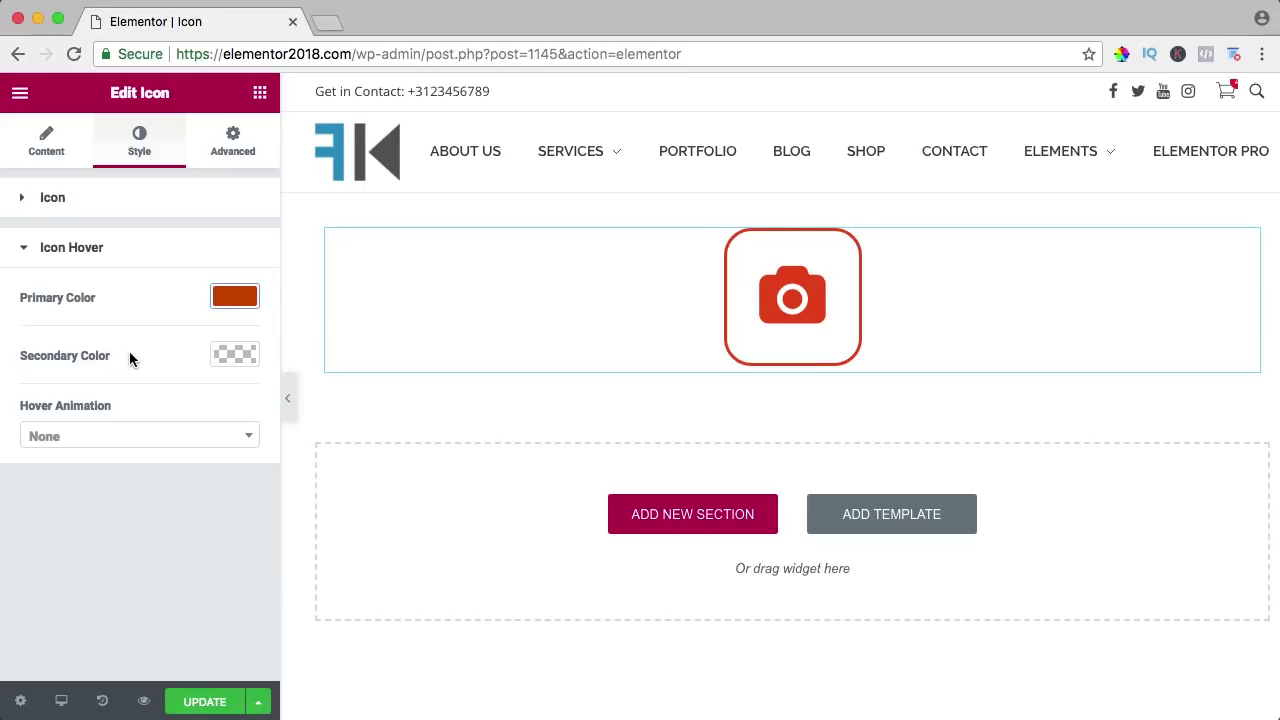
Give the hover background a translucent red and choose the Grow hover animation.
{"action": "left_click", "coordinate": [228, 356]}
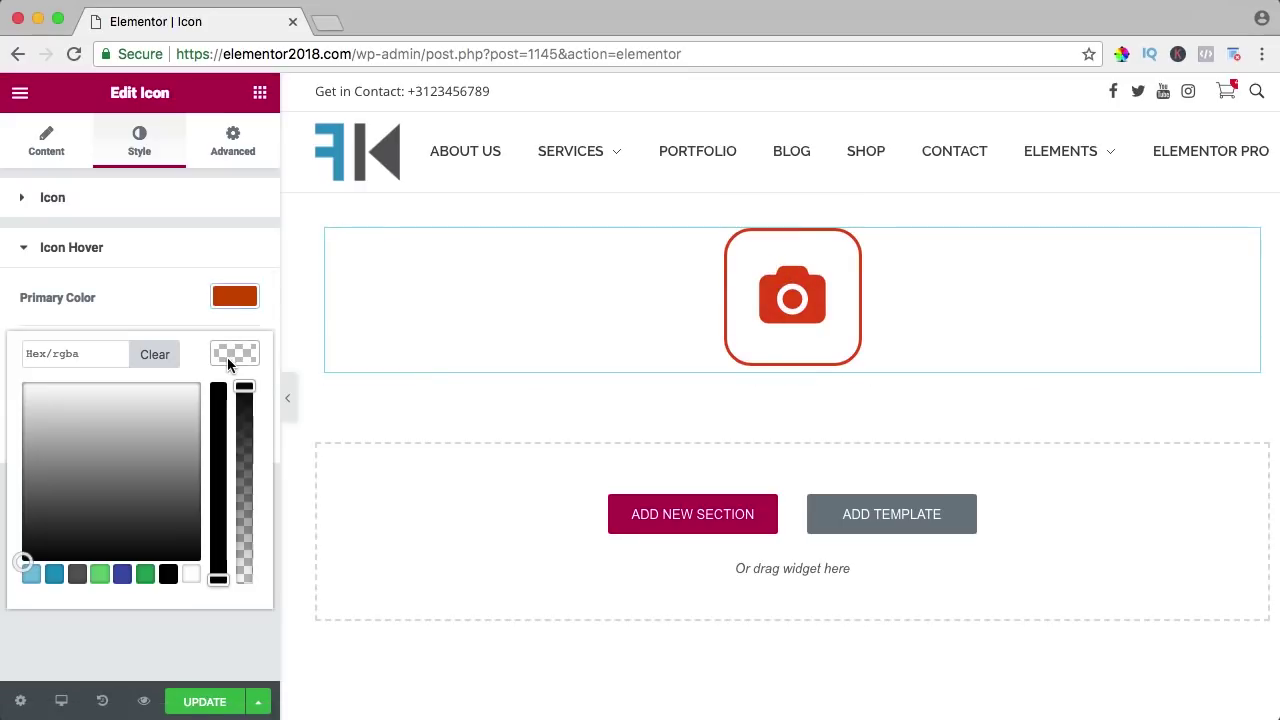
{"action": "left_click", "coordinate": [54, 573]}
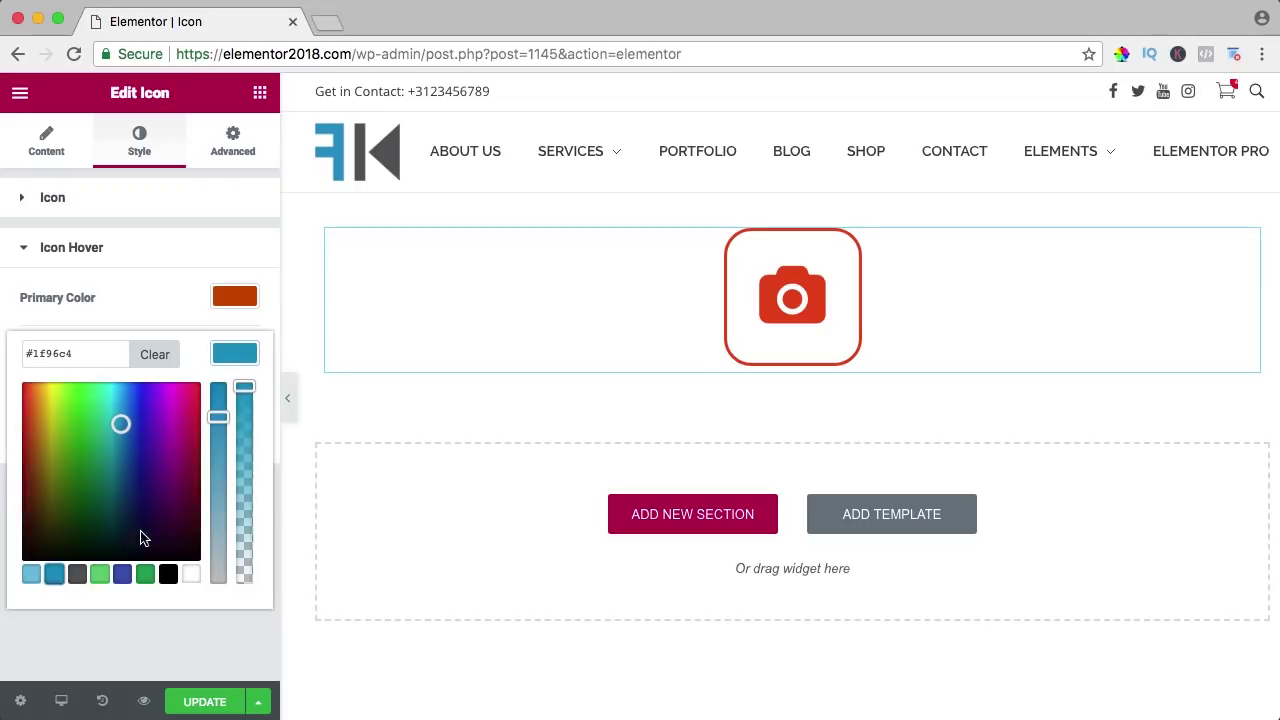
{"action": "left_click_drag", "start_coordinate": [245, 390], "coordinate": [239, 543]}
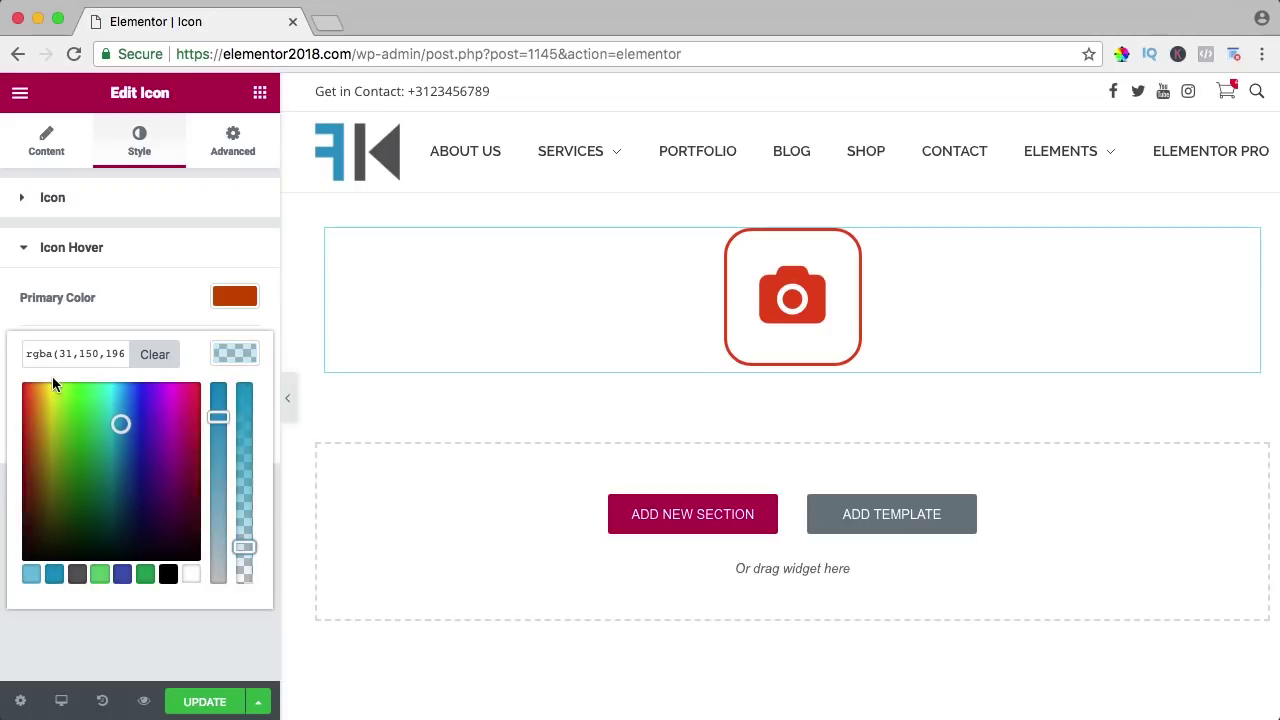
{"action": "left_click_drag", "start_coordinate": [52, 382], "coordinate": [25, 406]}
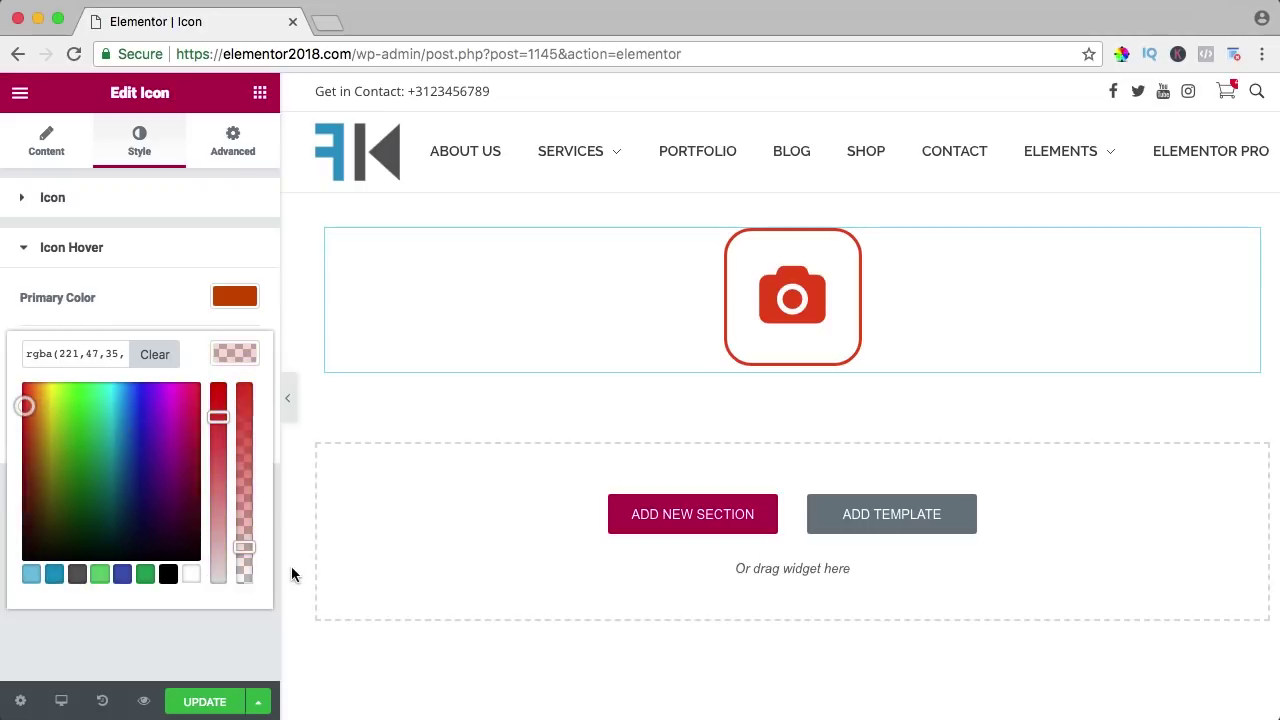
{"action": "left_click", "coordinate": [246, 352]}
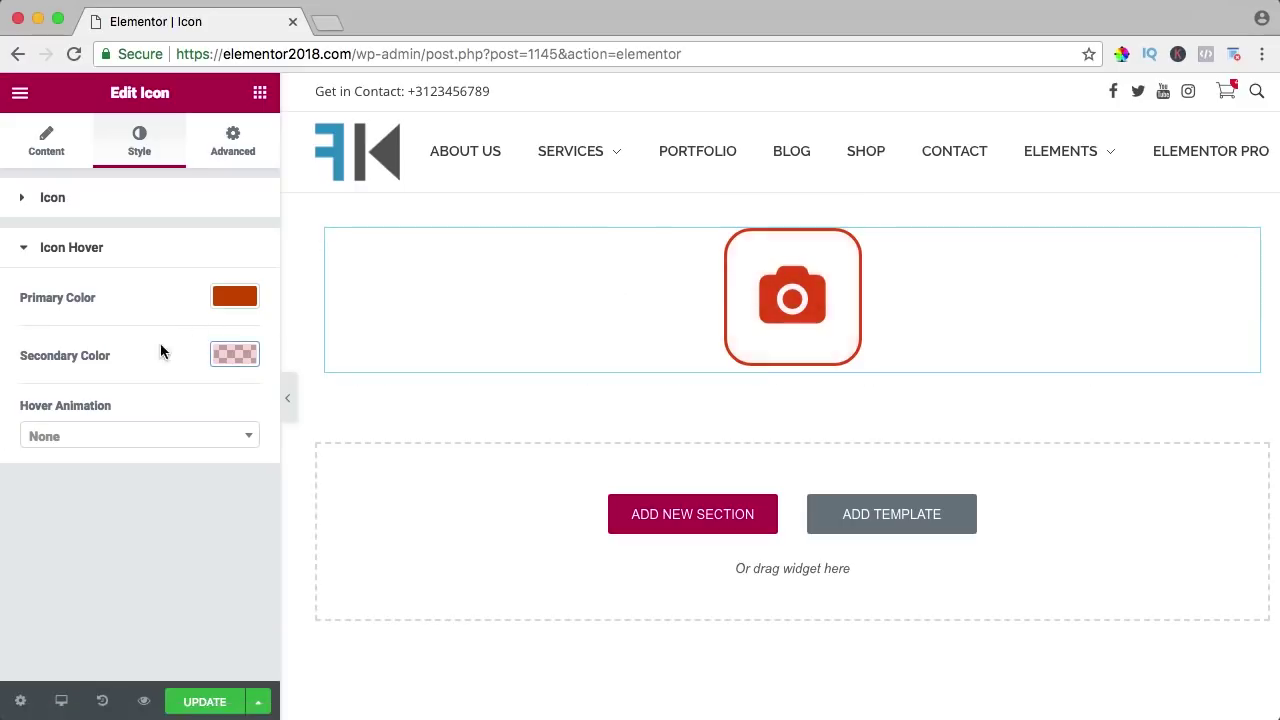
{"action": "left_click", "coordinate": [78, 436]}
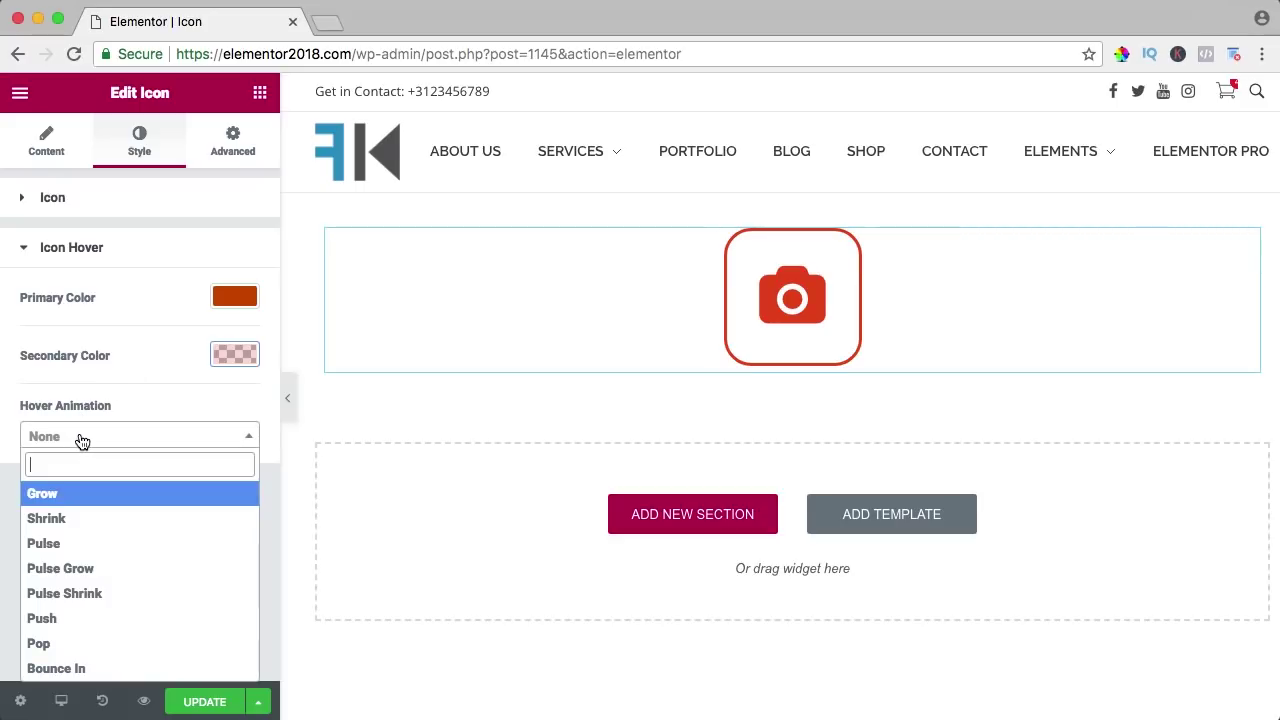
{"action": "left_click", "coordinate": [60, 493]}
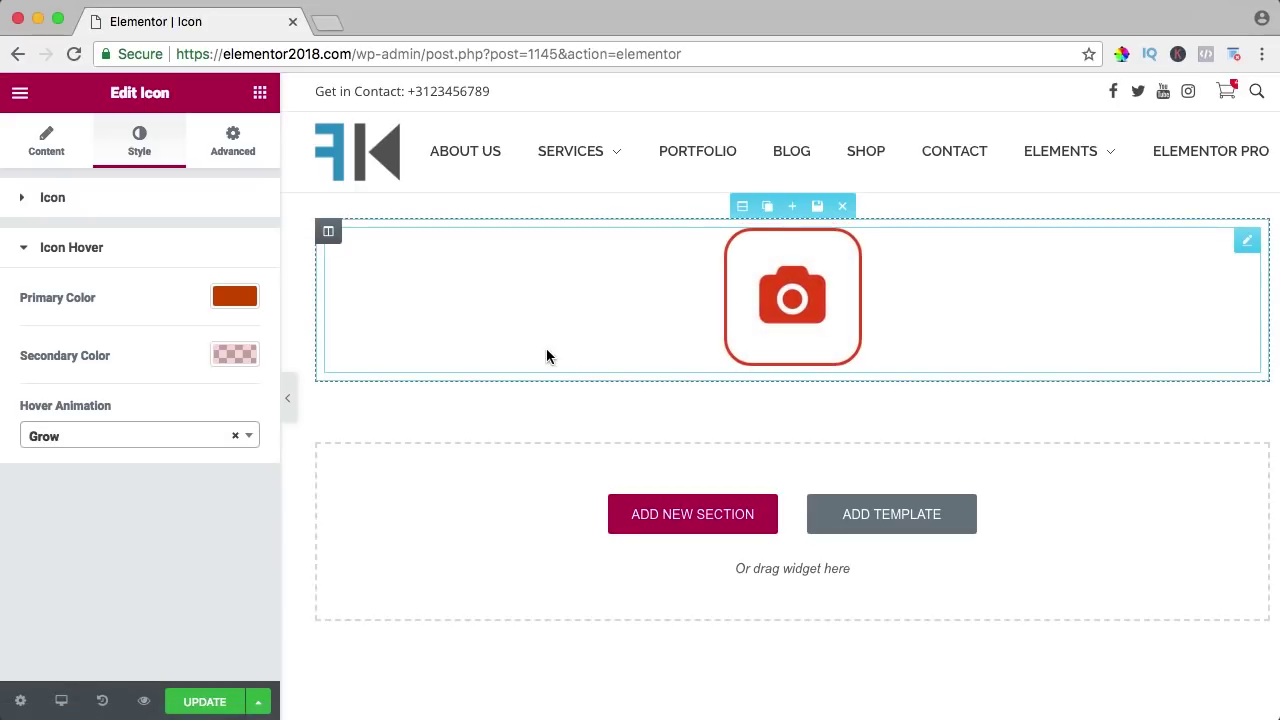
Duplicate the camera column into a third, then add the mountain photo under the first icon.
{"action": "left_click", "coordinate": [355, 234]}
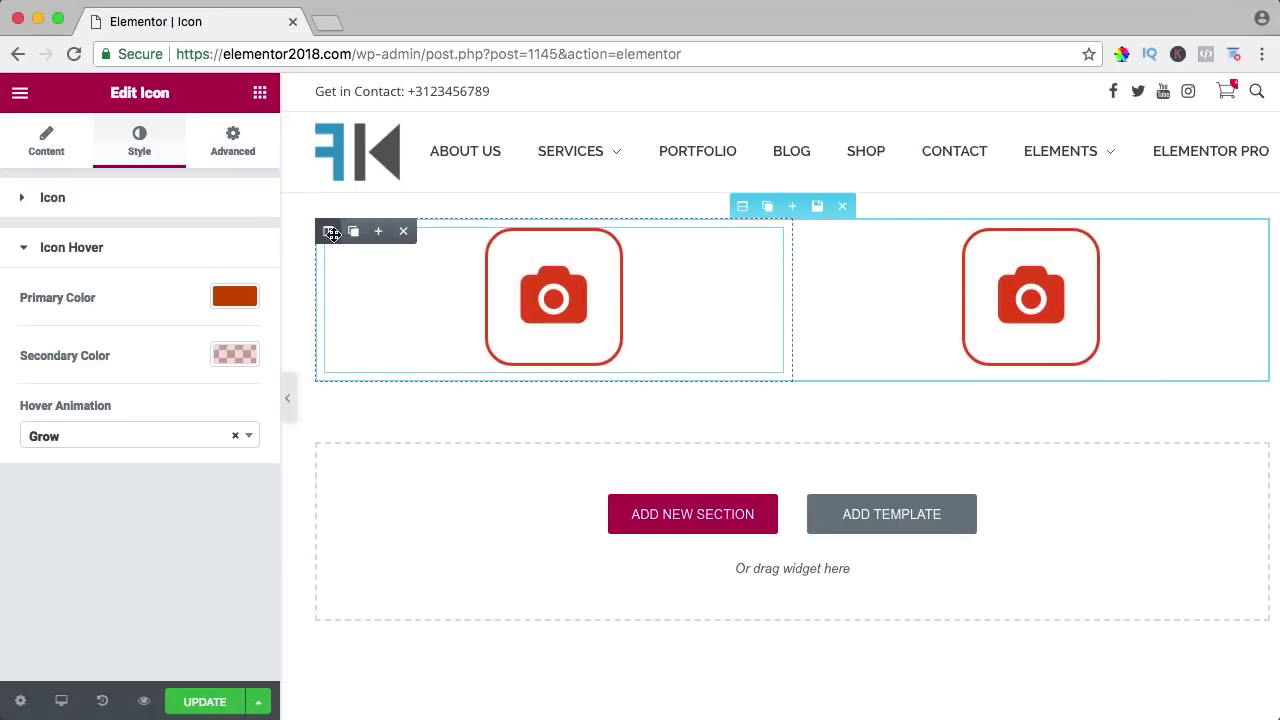
{"action": "left_click", "coordinate": [354, 234]}
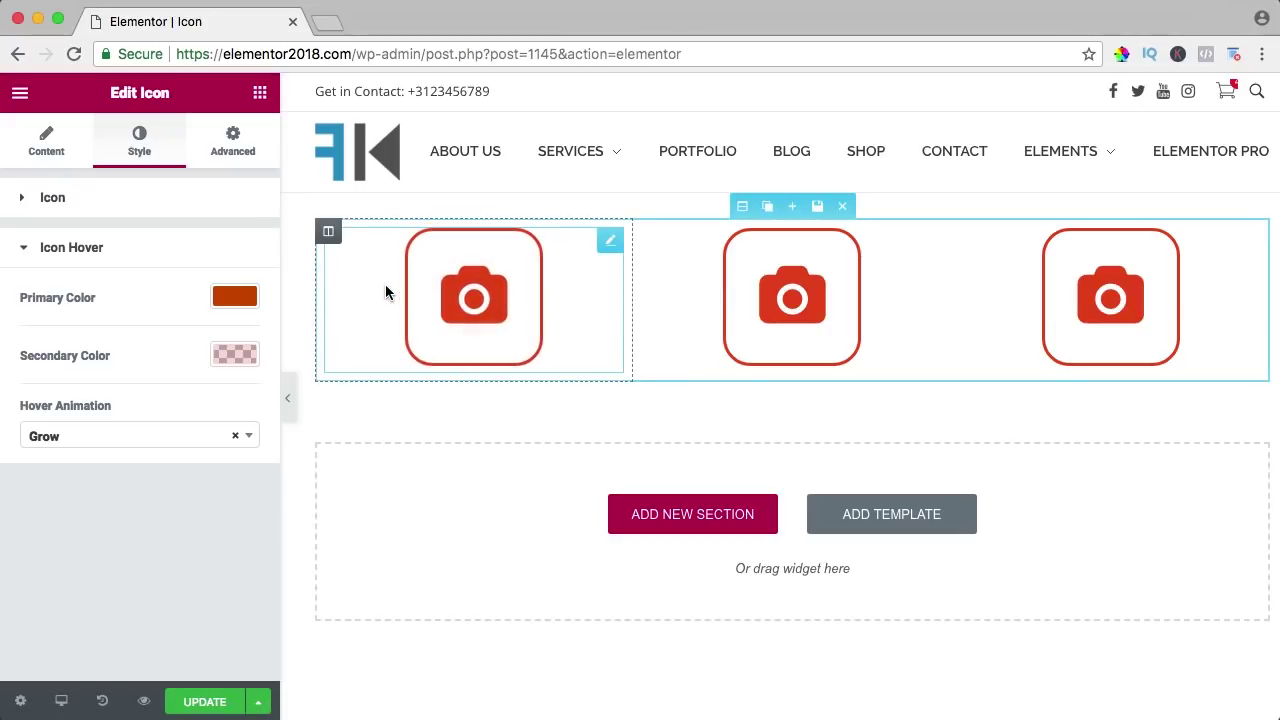
{"action": "left_click", "coordinate": [259, 92]}
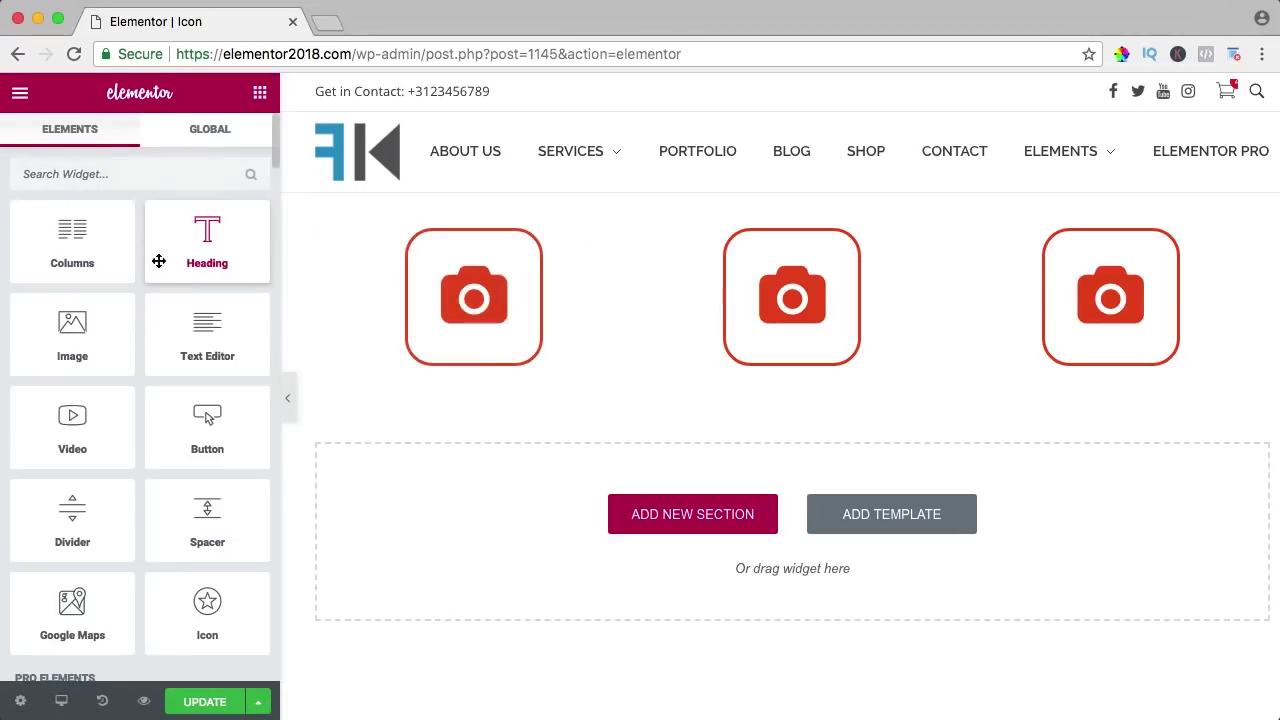
{"action": "left_click_drag", "start_coordinate": [72, 338], "coordinate": [469, 364]}
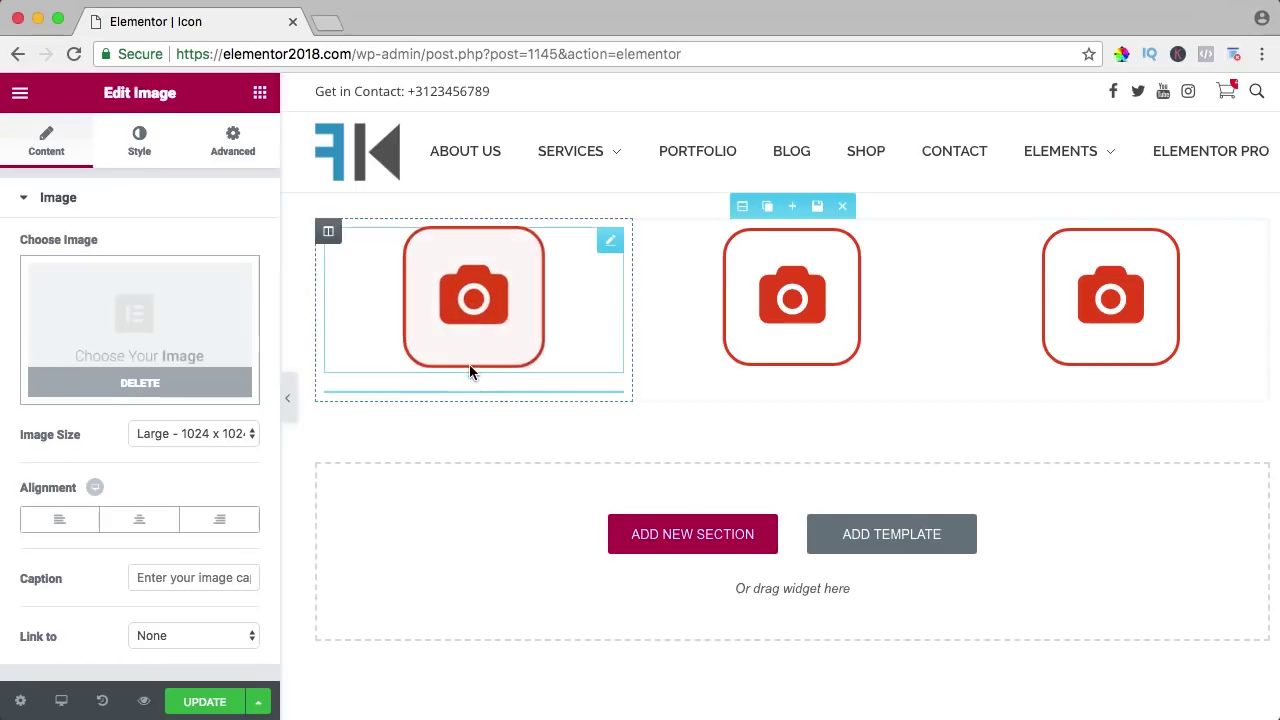
{"action": "left_click", "coordinate": [177, 323]}
{"action": "left_click", "coordinate": [262, 460]}
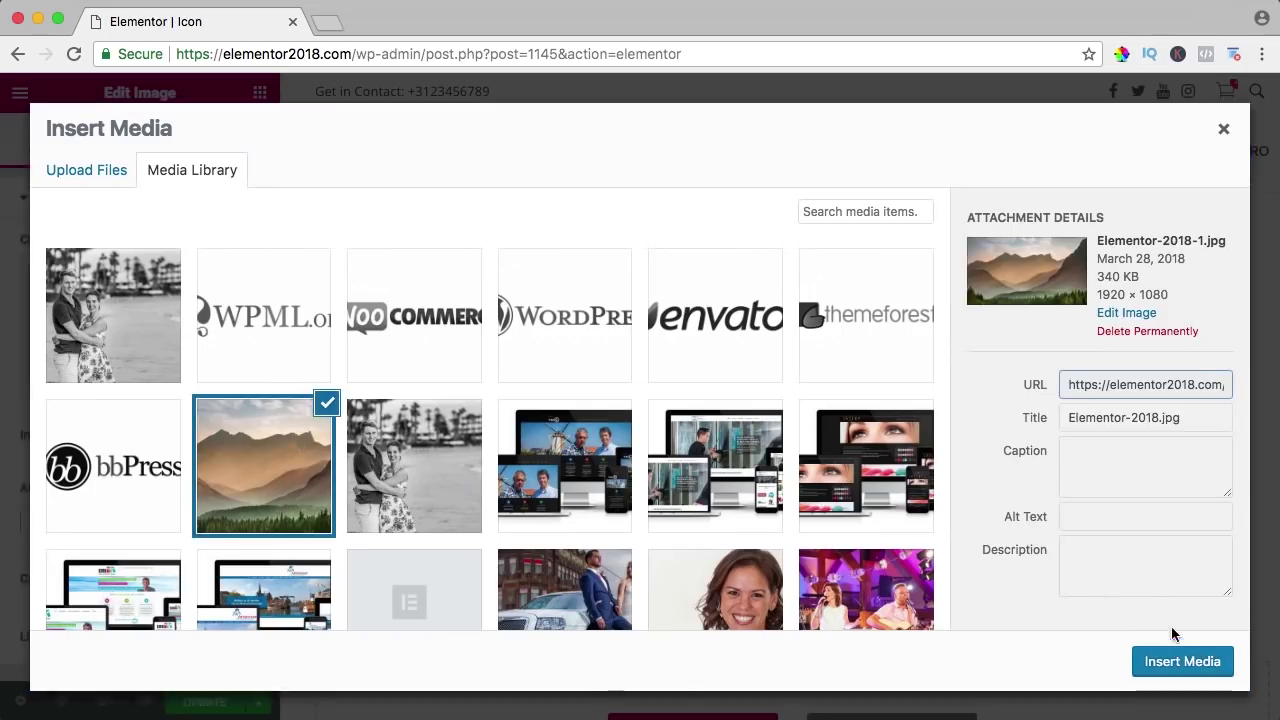
{"action": "left_click", "coordinate": [1180, 660]}
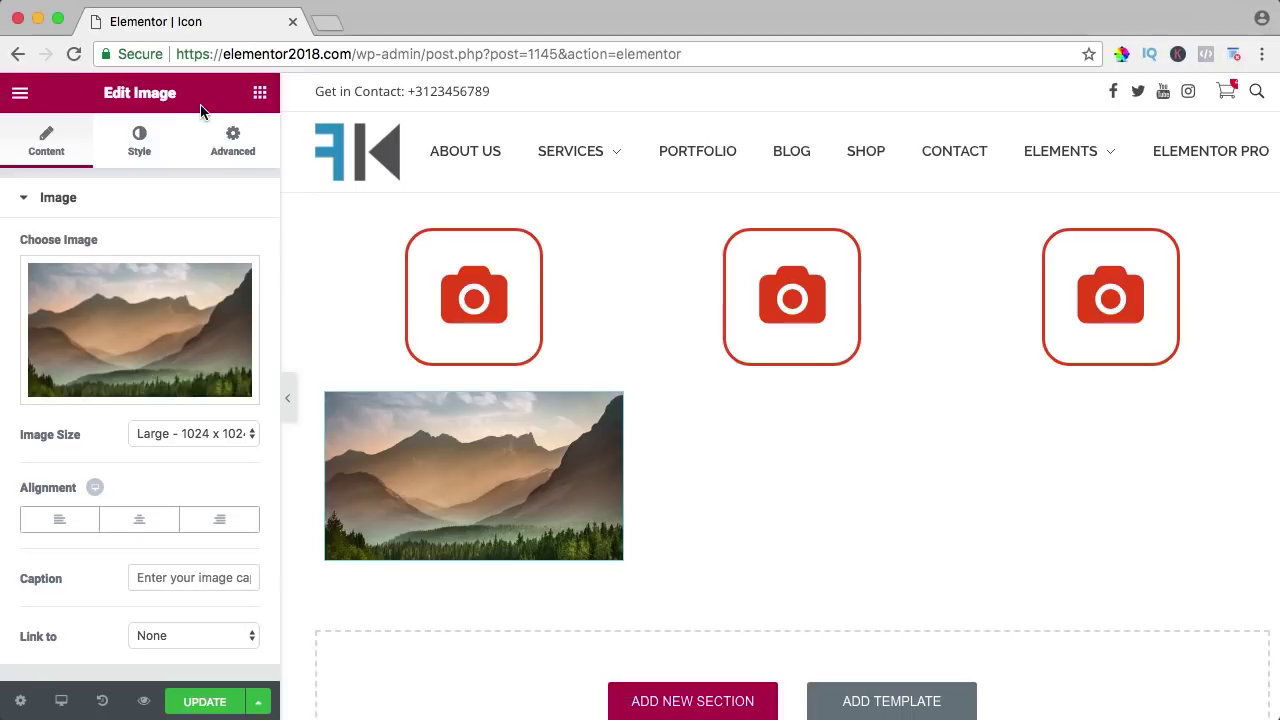
Set the mountain image's top margin to -90 to pull it up behind the first icon.
{"action": "left_click", "coordinate": [235, 140]}
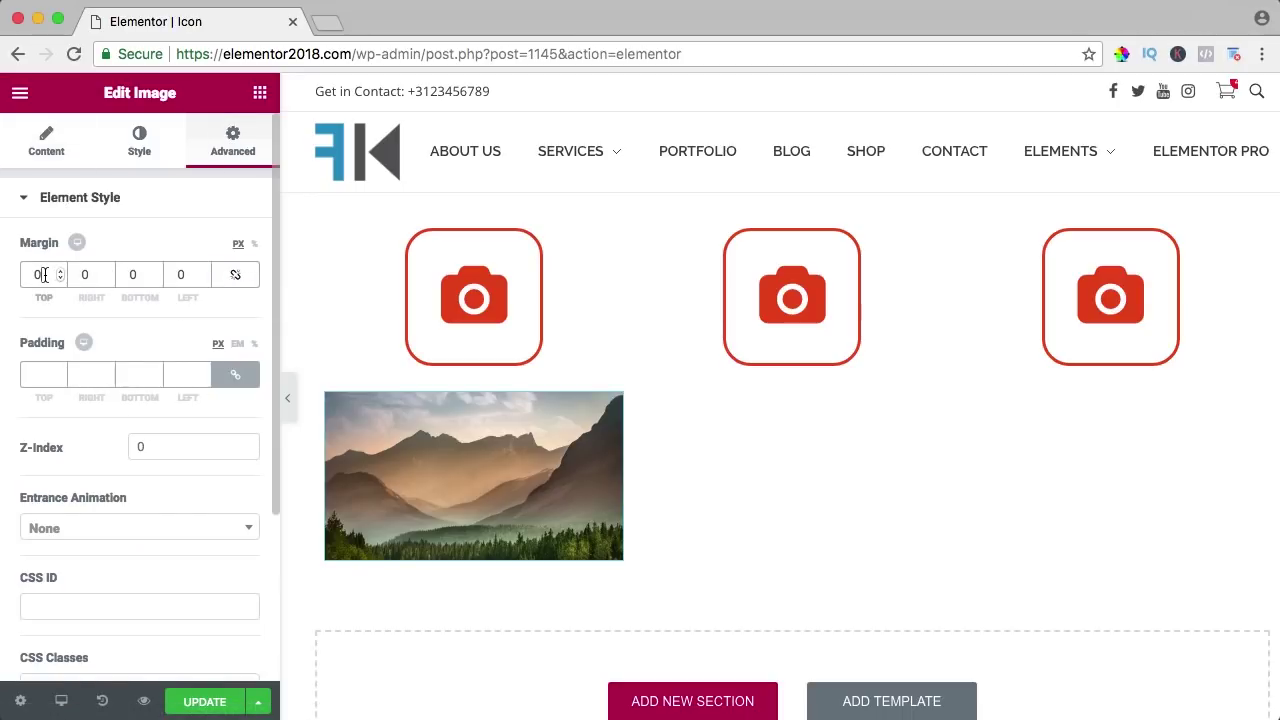
{"action": "key", "text": "Down"}
{"action": "key", "text": "Down"}
{"action": "key", "text": "Down"}
{"action": "key", "text": "Down"}
{"action": "key", "text": "Down"}
{"action": "key", "text": "Down"}
{"action": "key", "text": "Down"}
{"action": "key", "text": "Down"}
{"action": "key", "text": "Down"}
{"action": "key", "text": "Down"}
{"action": "key", "text": "Down"}
{"action": "key", "text": "Down"}
{"action": "key", "text": "Down"}
{"action": "key", "text": "Down"}
{"action": "key", "text": "Down"}
{"action": "key", "text": "Down"}
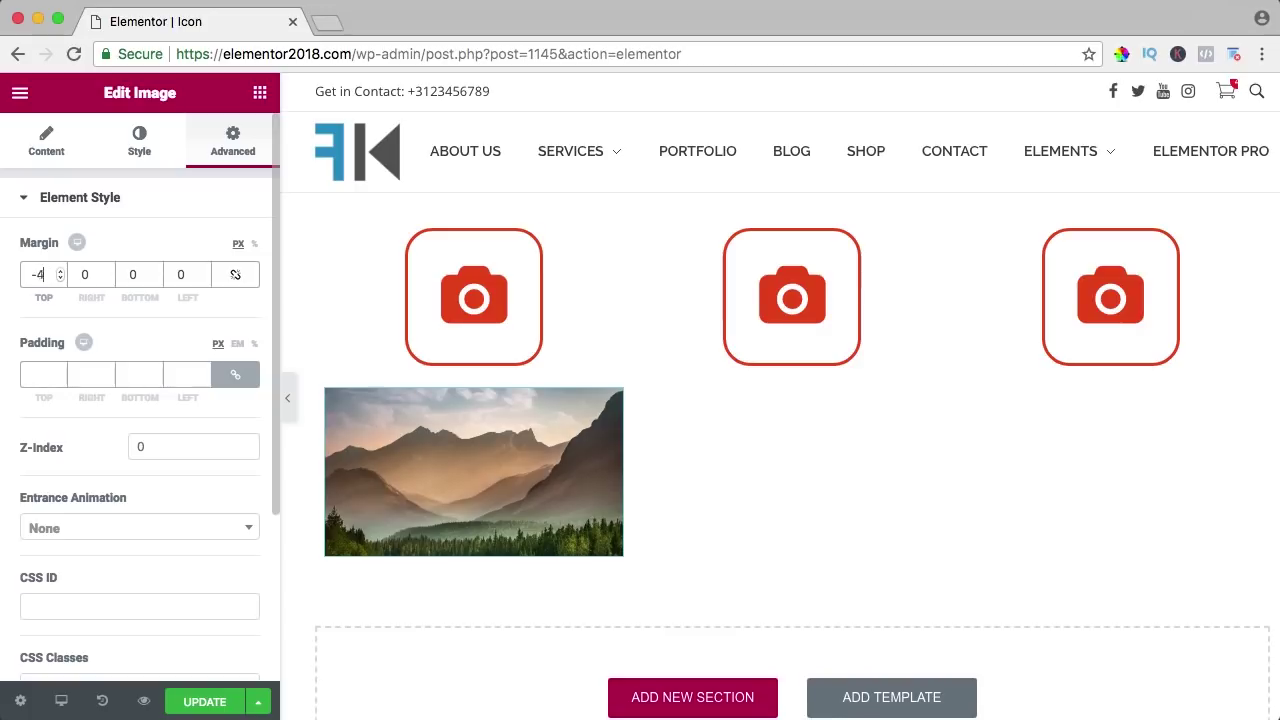
{"action": "key", "text": "Down"}
{"action": "key", "text": "Down"}
{"action": "key", "text": "Down"}
{"action": "key", "text": "Down"}
{"action": "key", "text": "Down"}
{"action": "key", "text": "Down"}
{"action": "key", "text": "Down"}
{"action": "key", "text": "Down"}
{"action": "key", "text": "Down"}
{"action": "key", "text": "Down"}
{"action": "key", "text": "Down"}
{"action": "key", "text": "Down"}
{"action": "key", "text": "Down"}
{"action": "key", "text": "Down"}
{"action": "key", "text": "Down"}
{"action": "key", "text": "Down"}
{"action": "key", "text": "Down"}
{"action": "key", "text": "Down"}
{"action": "key", "text": "Down"}
{"action": "key", "text": "Down"}
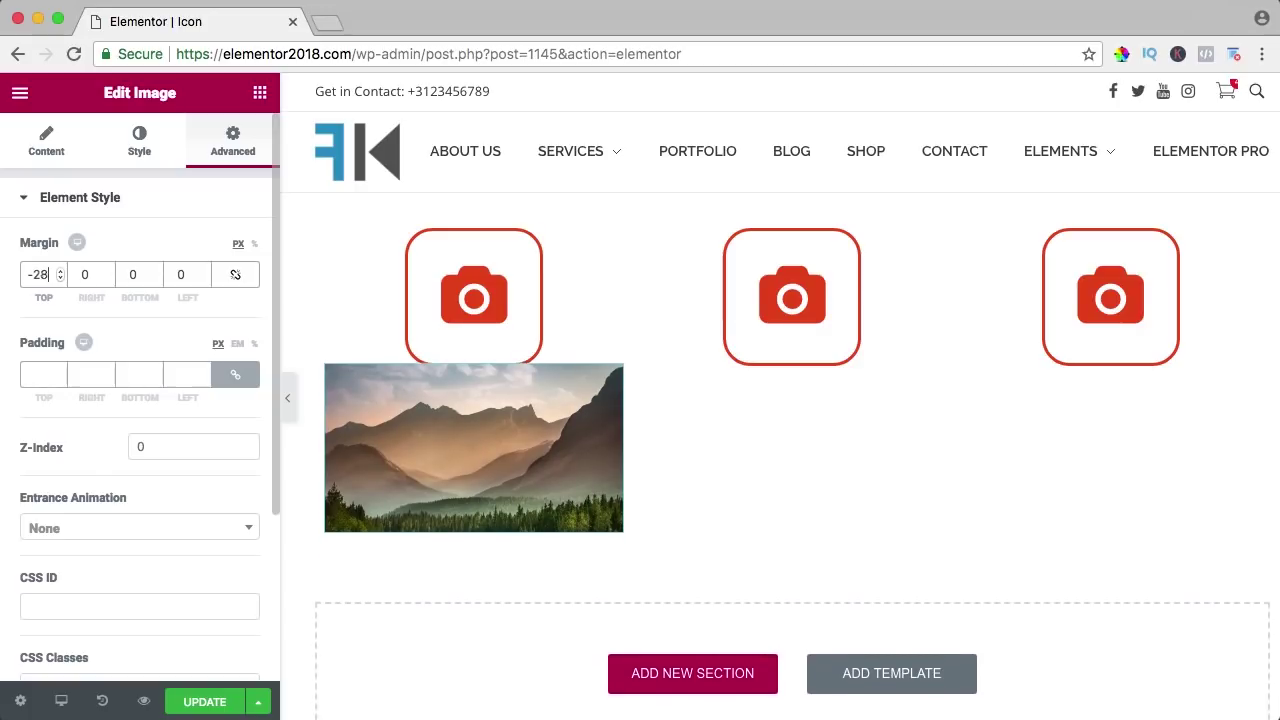
{"action": "key", "text": "Down"}
{"action": "key", "text": "Down"}
{"action": "key", "text": "Down"}
{"action": "key", "text": "Down"}
{"action": "key", "text": "Down"}
{"action": "key", "text": "Down"}
{"action": "key", "text": "Down"}
{"action": "key", "text": "Down"}
{"action": "key", "text": "Down"}
{"action": "key", "text": "Down"}
{"action": "key", "text": "Down"}
{"action": "key", "text": "Down"}
{"action": "key", "text": "Down"}
{"action": "key", "text": "Down"}
{"action": "key", "text": "Down"}
{"action": "key", "text": "Down"}
{"action": "key", "text": "Down"}
{"action": "key", "text": "Down"}
{"action": "key", "text": "Down"}
{"action": "key", "text": "Down"}
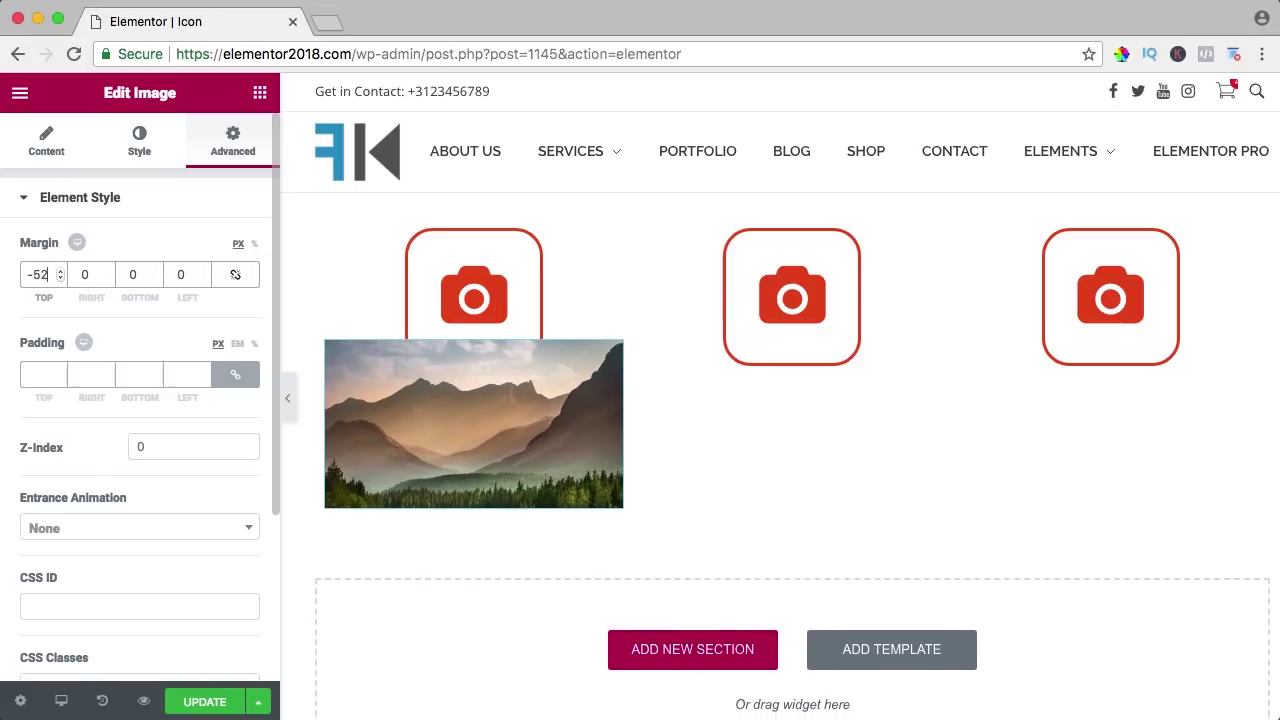
{"action": "key", "text": "Down"}
{"action": "key", "text": "Down"}
{"action": "key", "text": "Down"}
{"action": "key", "text": "Down"}
{"action": "key", "text": "Down"}
{"action": "key", "text": "Down"}
{"action": "key", "text": "Down"}
{"action": "key", "text": "Down"}
{"action": "key", "text": "Down"}
{"action": "key", "text": "Down"}
{"action": "key", "text": "Down"}
{"action": "key", "text": "Down"}
{"action": "key", "text": "Down"}
{"action": "key", "text": "Down"}
{"action": "key", "text": "Down"}
{"action": "key", "text": "Down"}
{"action": "key", "text": "Down"}
{"action": "key", "text": "Down"}
{"action": "key", "text": "Down"}
{"action": "key", "text": "Down"}
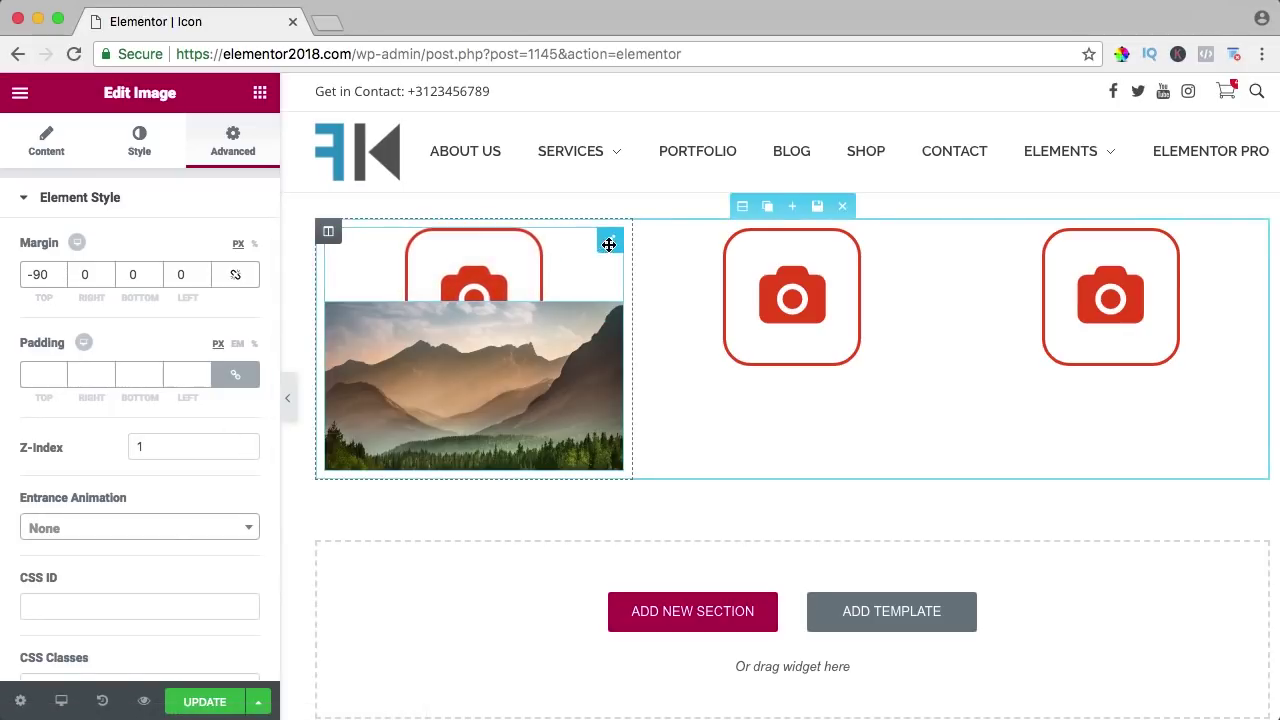
Give the first camera icon a Z-Index of 2 so it sits above the image.
{"action": "left_click", "coordinate": [609, 244]}
{"action": "left_click", "coordinate": [233, 145]}
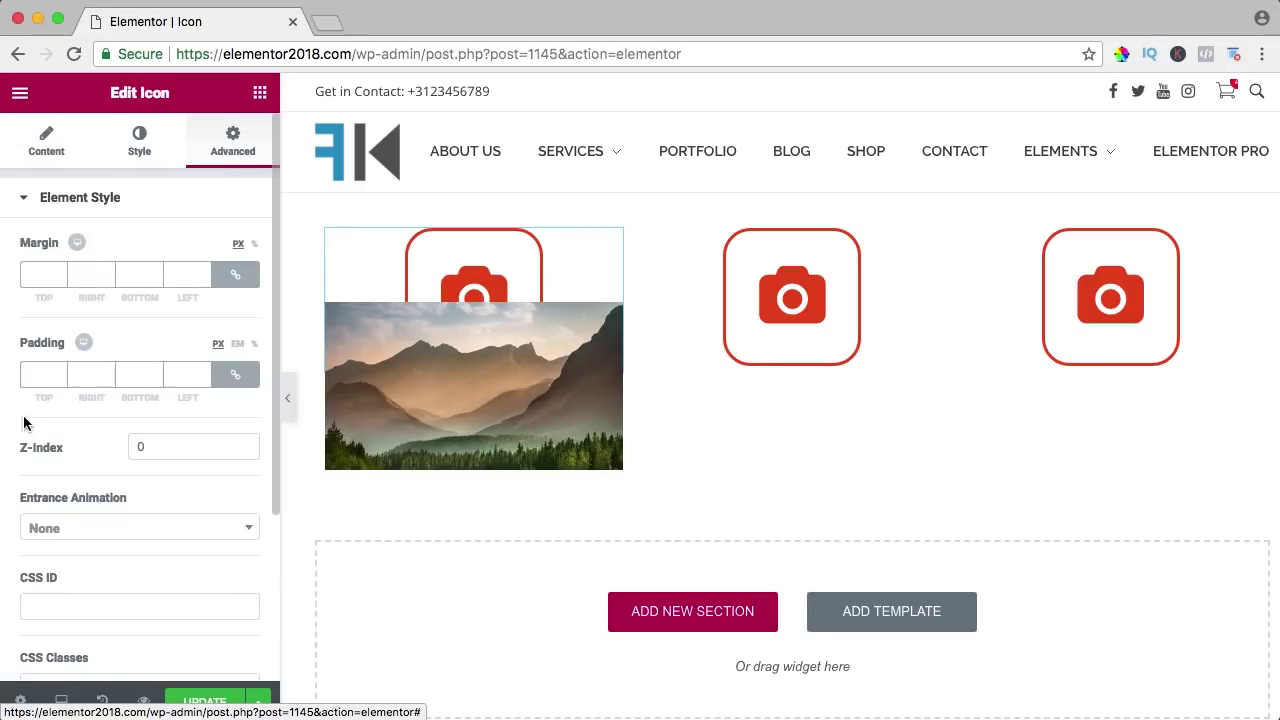
{"action": "left_click", "coordinate": [130, 447]}
{"action": "type", "text": "2"}
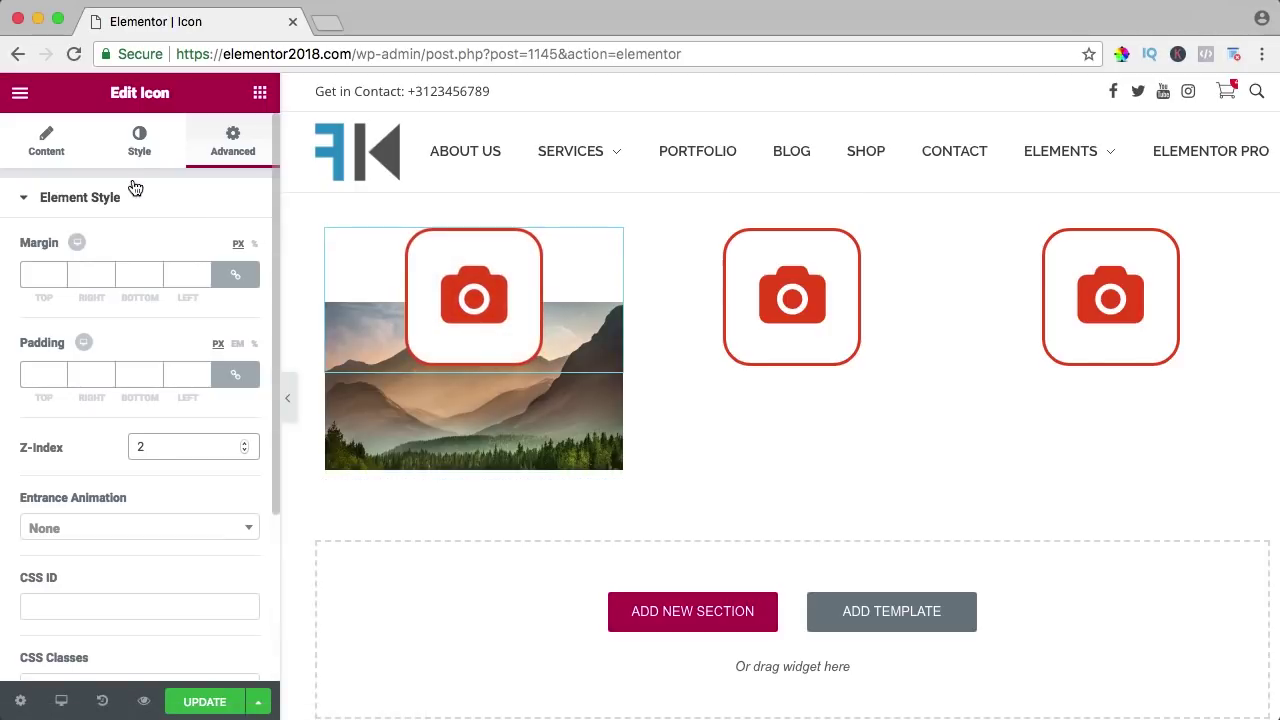
Set the first camera icon's size to 98, padding 34 and rotation 54.
{"action": "left_click", "coordinate": [139, 140]}
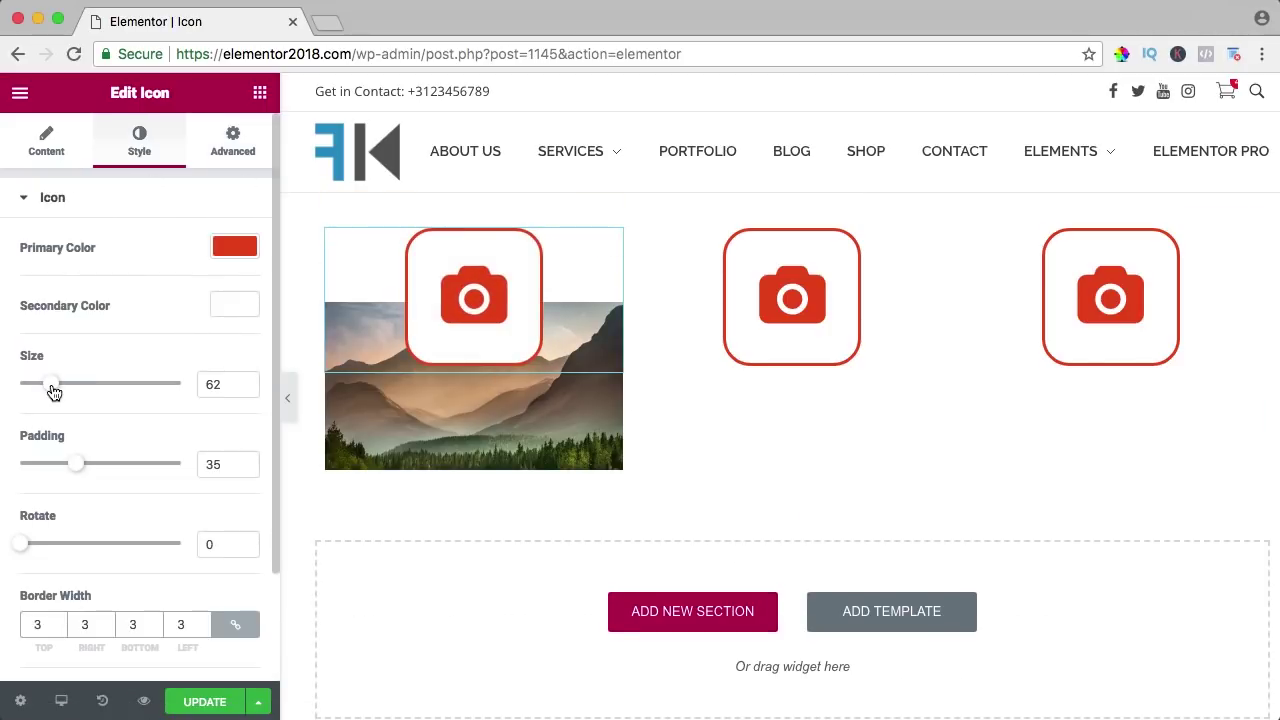
{"action": "left_click_drag", "start_coordinate": [51, 391], "coordinate": [69, 392]}
{"action": "mouse_move", "coordinate": [75, 463]}
{"action": "left_mouse_down"}
{"action": "mouse_move", "coordinate": [109, 466]}
{"action": "mouse_move", "coordinate": [75, 464]}
{"action": "left_mouse_up"}
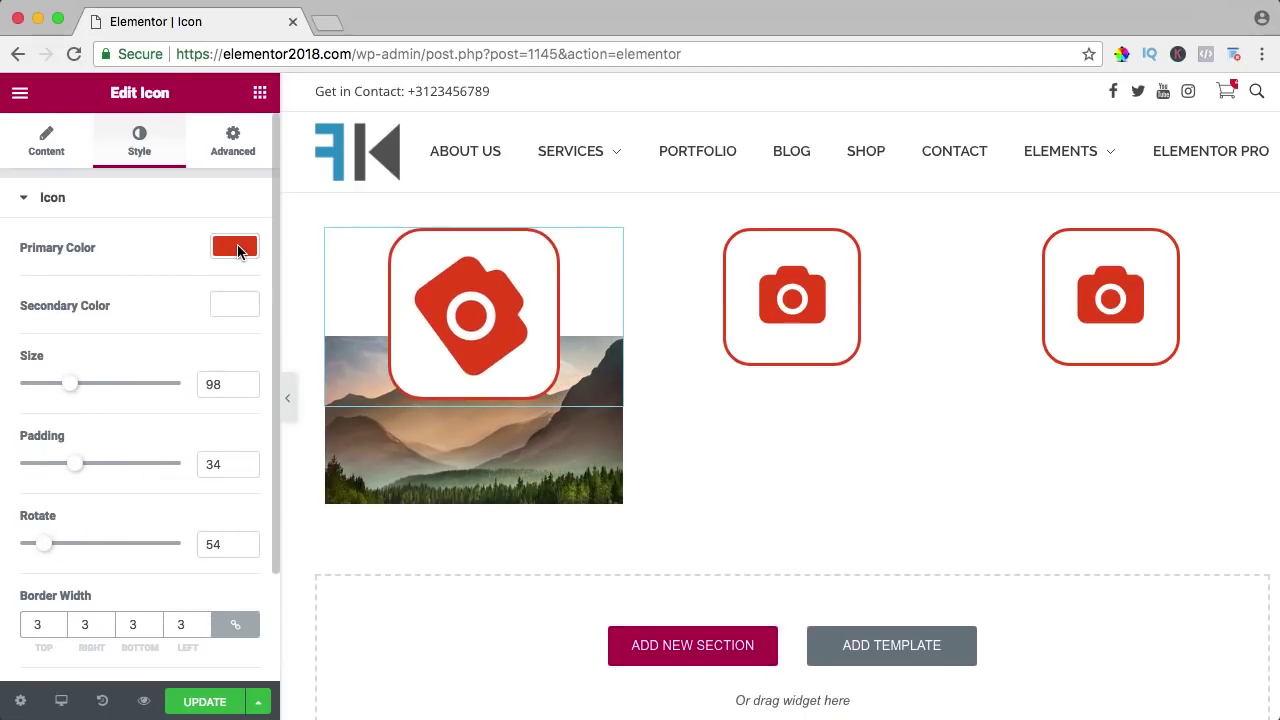
Make the icon blue as primary colour on a green secondary background.
{"action": "left_click", "coordinate": [237, 251]}
{"action": "left_click_drag", "start_coordinate": [130, 300], "coordinate": [148, 270]}
{"action": "left_click", "coordinate": [229, 249]}
{"action": "left_click", "coordinate": [239, 312]}
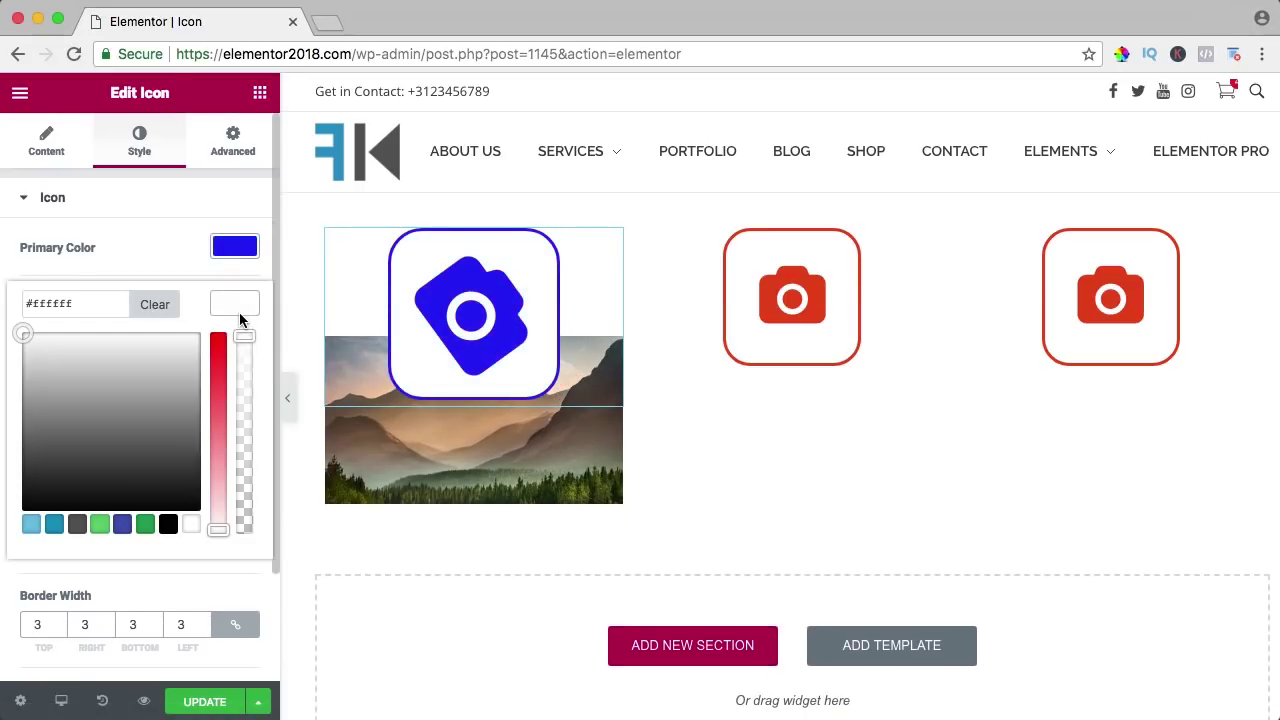
{"action": "left_click", "coordinate": [145, 524]}
{"action": "left_click", "coordinate": [233, 303]}
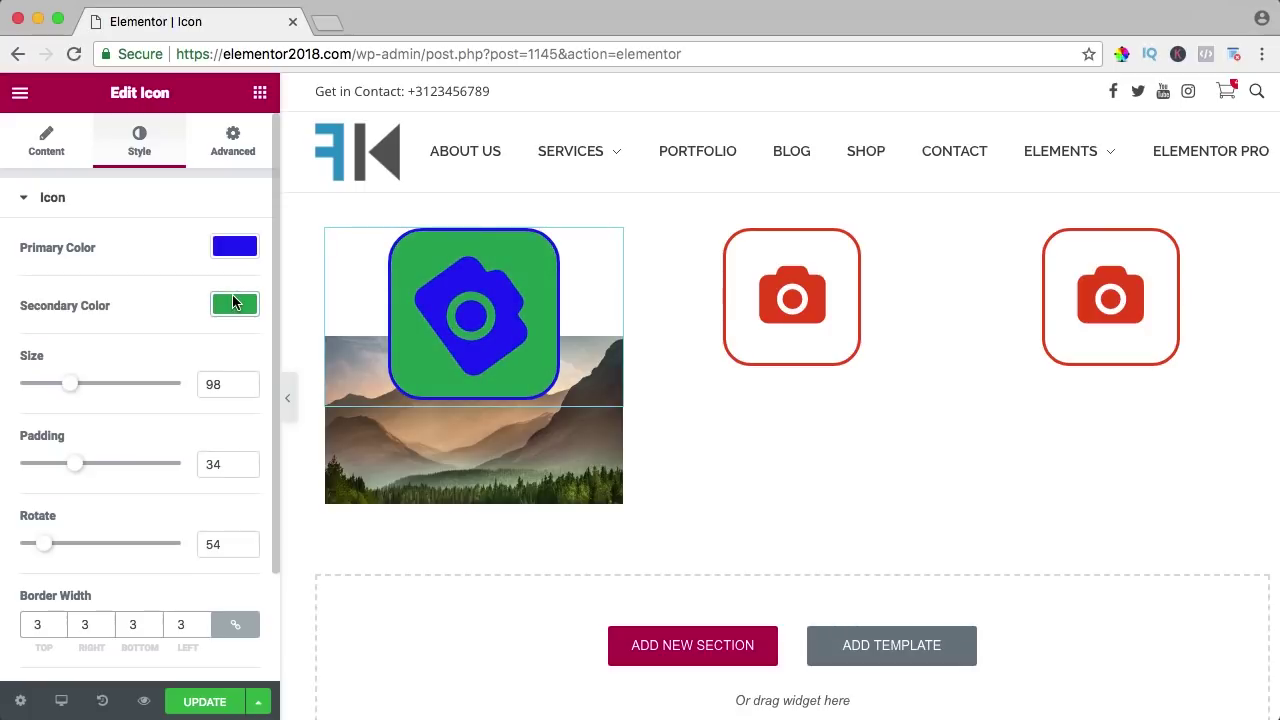
Set border width 10 and radius 39, and make the hover primary colour dark purple.
{"action": "scroll", "coordinate": [70, 537], "scroll_direction": "down", "scroll_amount": 3}
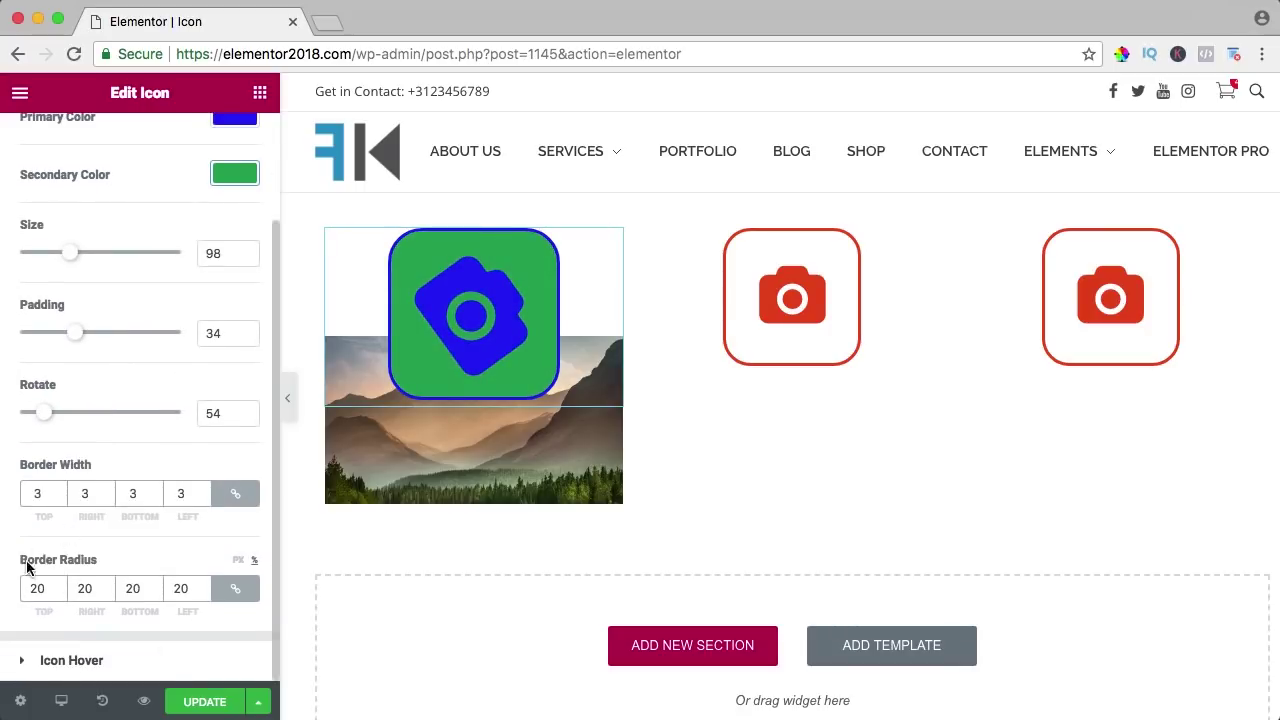
{"action": "double_click", "coordinate": [37, 493]}
{"action": "type", "text": "10"}
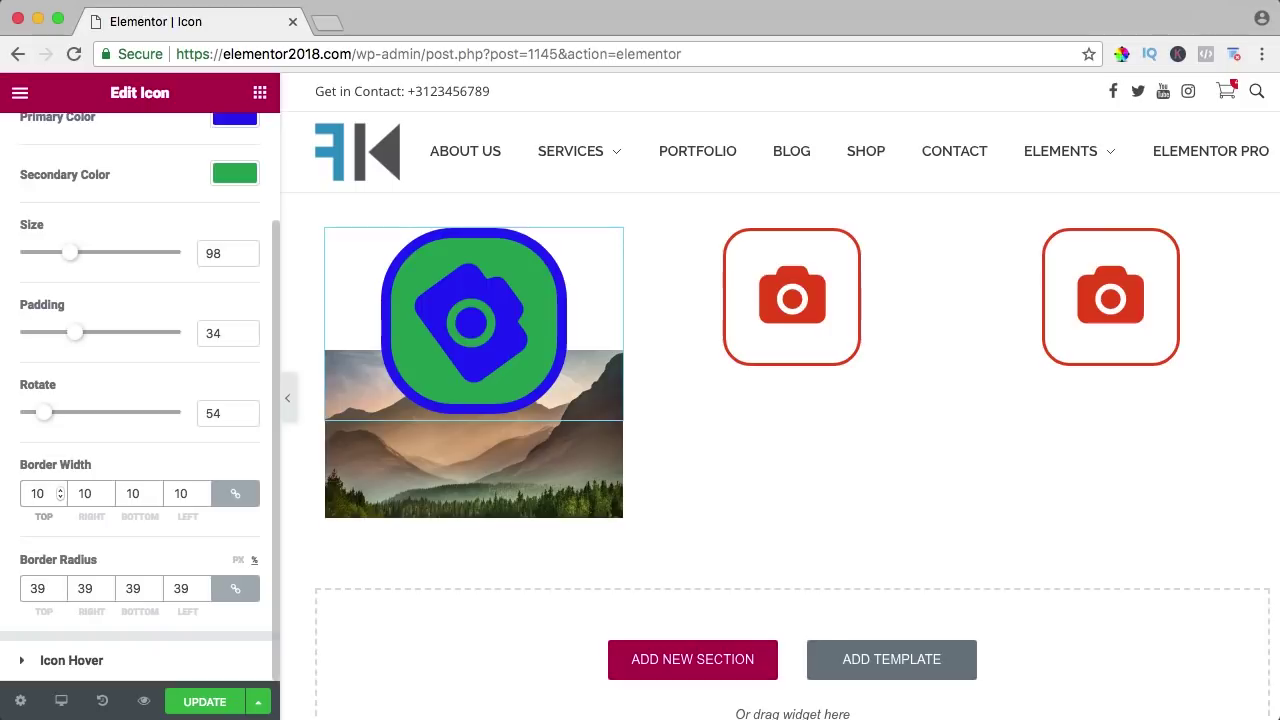
{"action": "left_click", "coordinate": [71, 660]}
{"action": "left_click", "coordinate": [234, 296]}
{"action": "left_click", "coordinate": [154, 424]}
{"action": "left_click", "coordinate": [234, 354]}
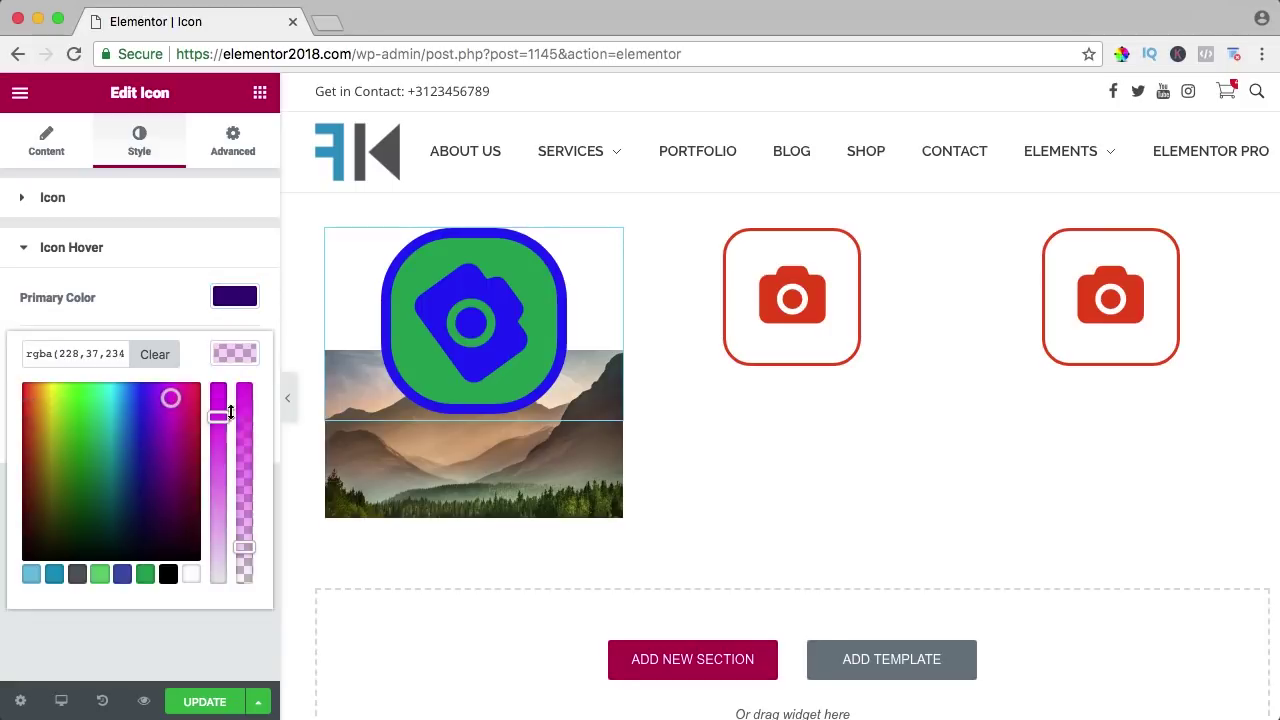
{"action": "left_click", "coordinate": [234, 354]}
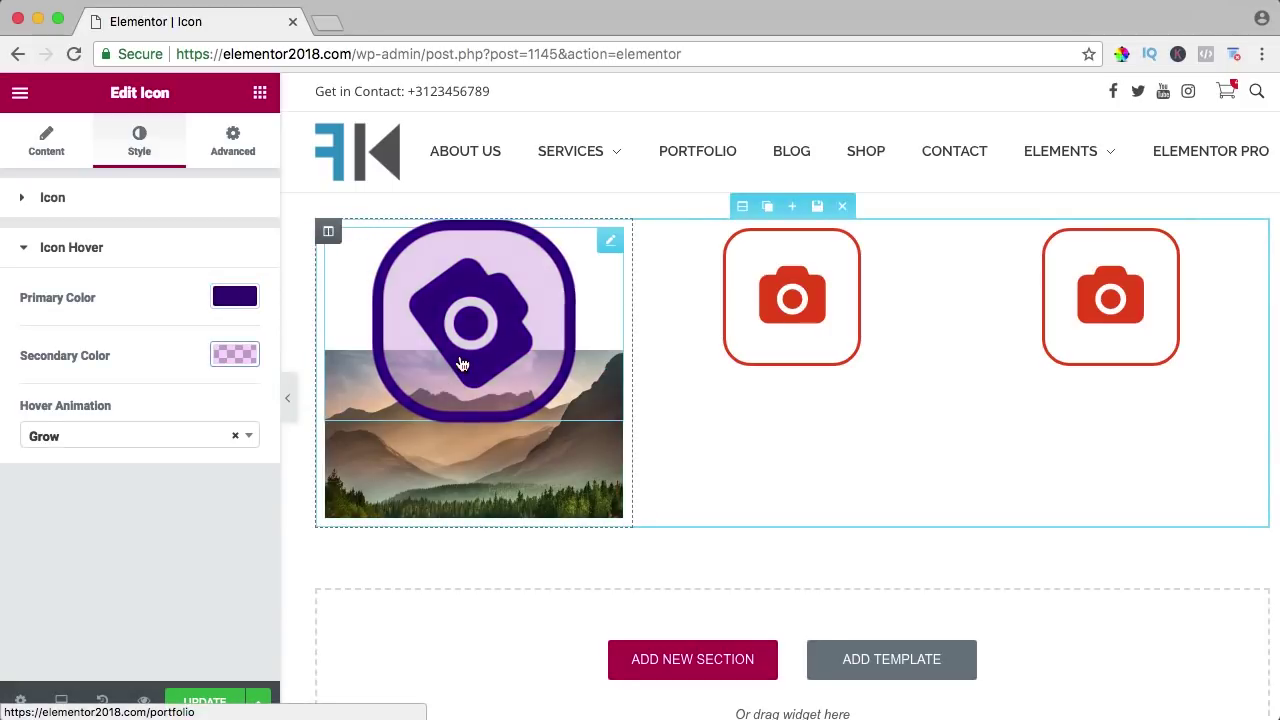